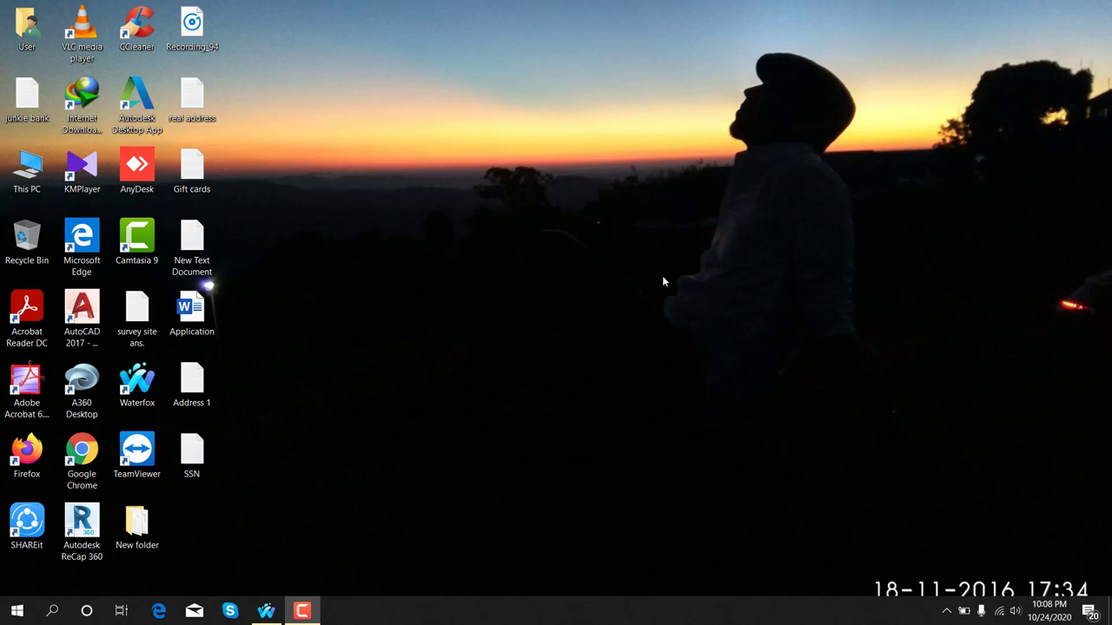
Step: Restore the Waterfox window from the taskbar to show the Swagbucks login error
click(266, 611)
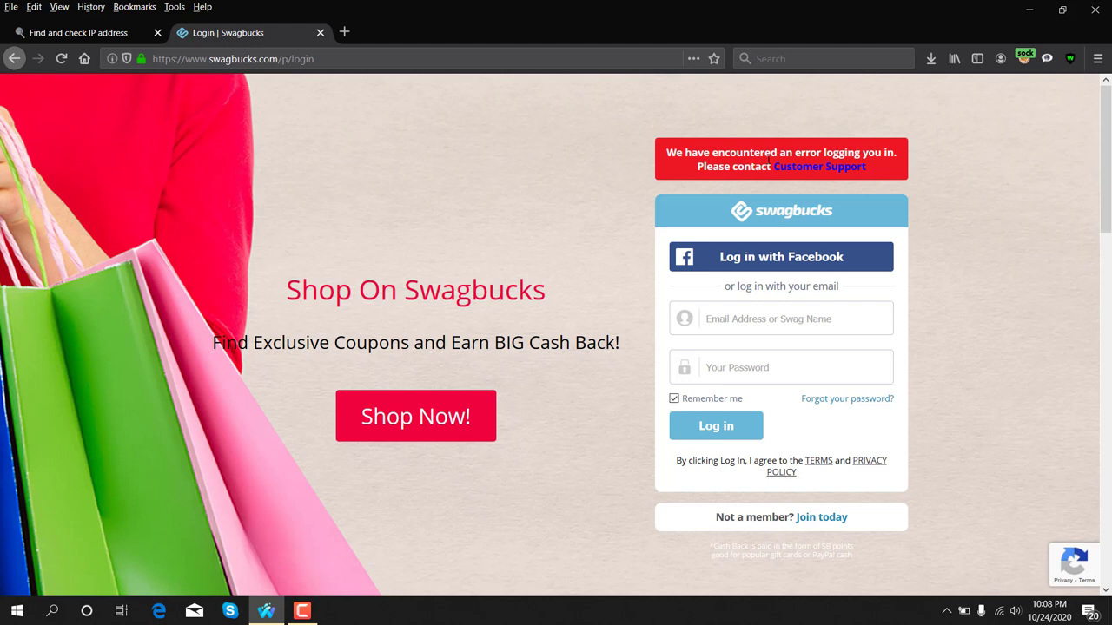
Step: Select both lines of the red login error banner, including the Customer Support line
drag(660, 151, 896, 154)
drag(696, 166, 864, 170)
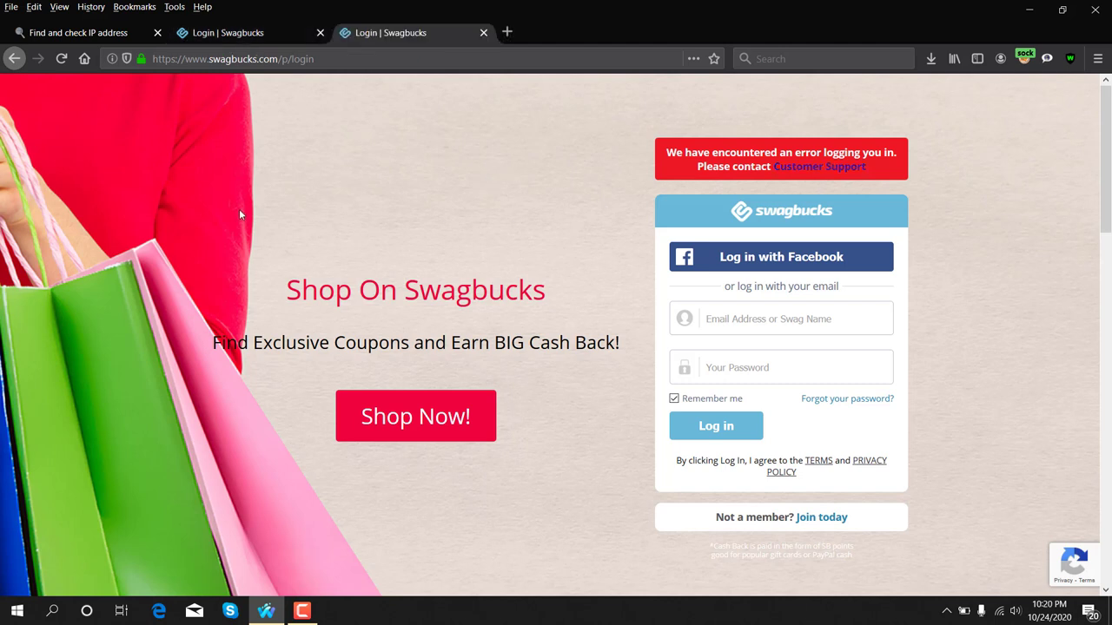
Step: Take a full-screen screenshot of the login error, then open Customer Support from the homepage footer
key(super+Print)
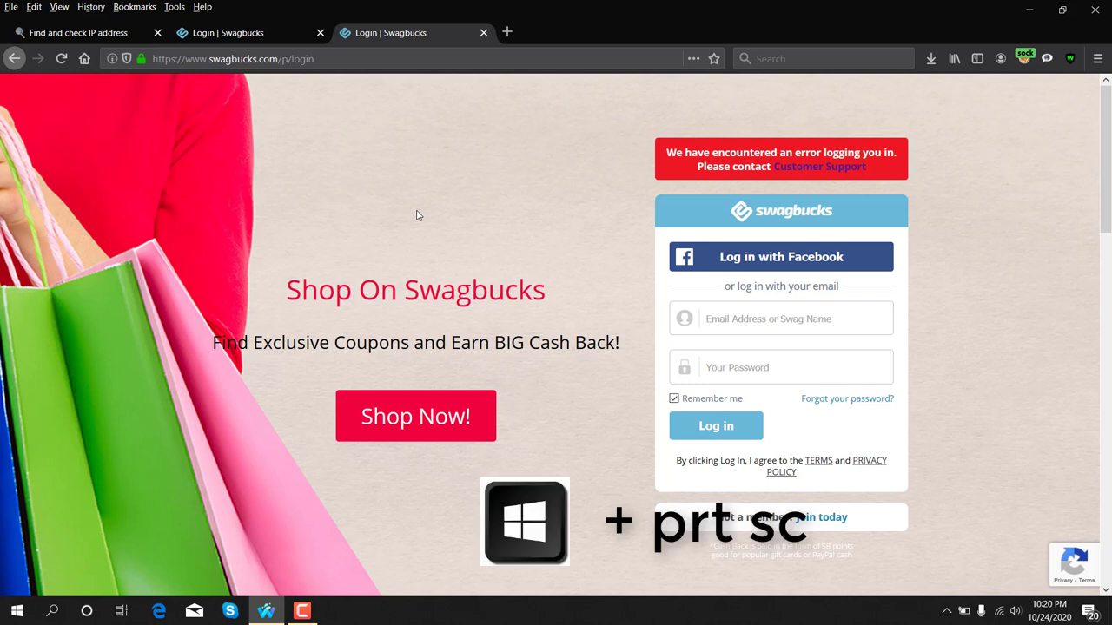
key(super+Print)
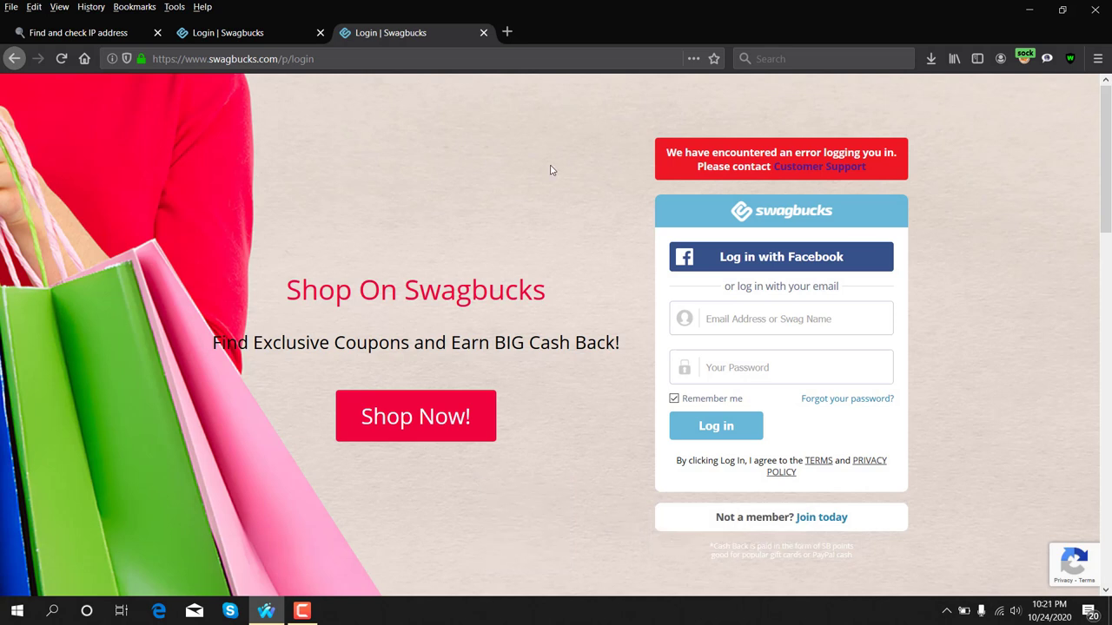
click(760, 215)
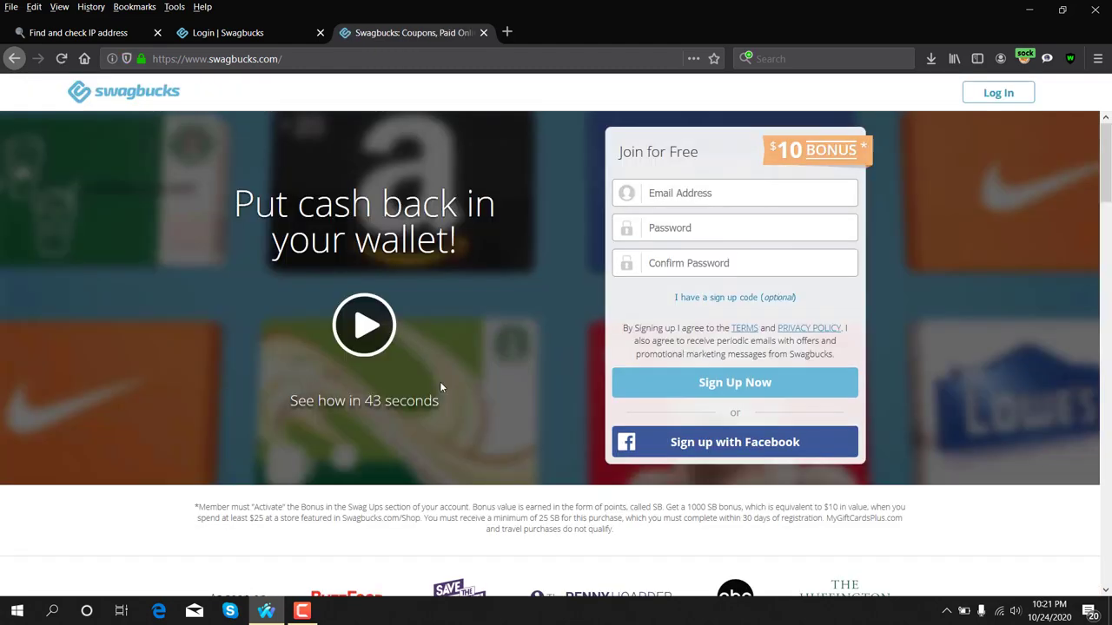
scroll(440, 386, down, 15)
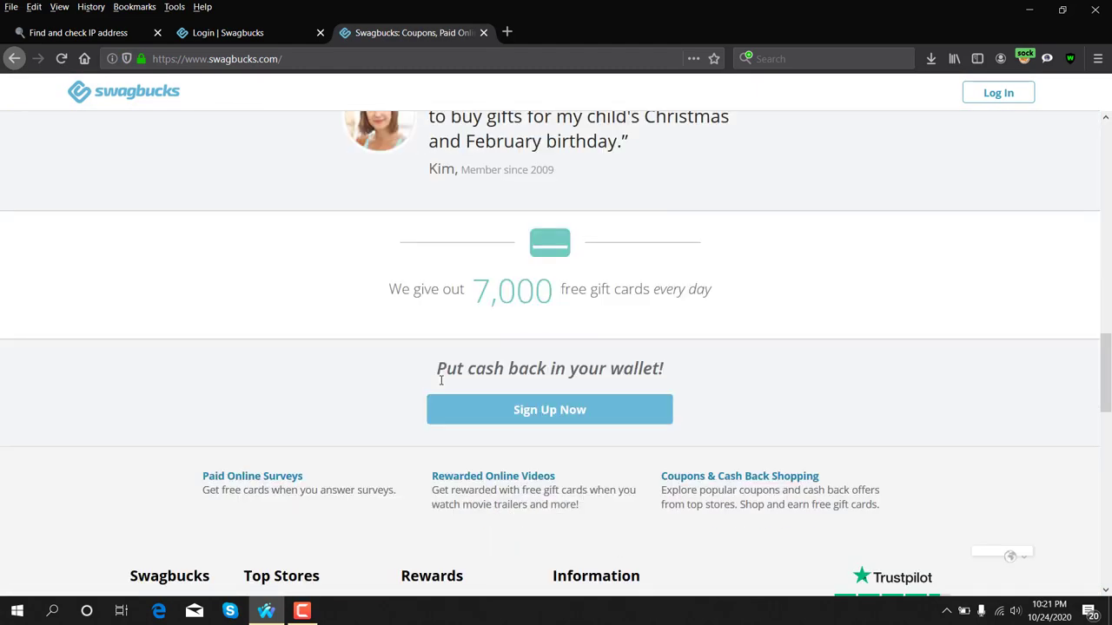
scroll(440, 382, down, 6)
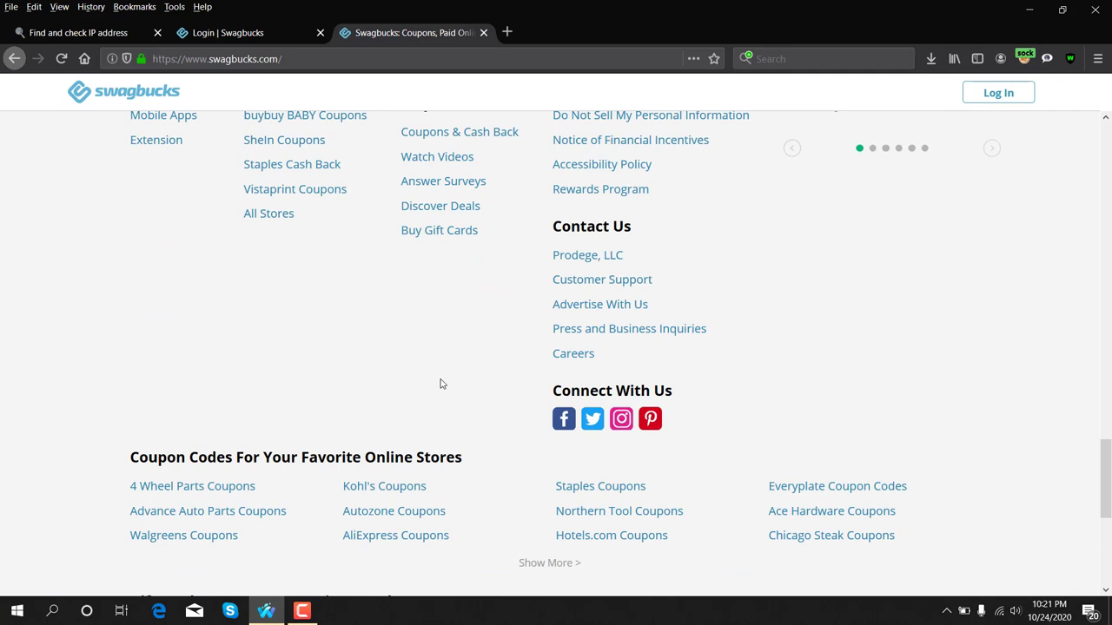
click(606, 287)
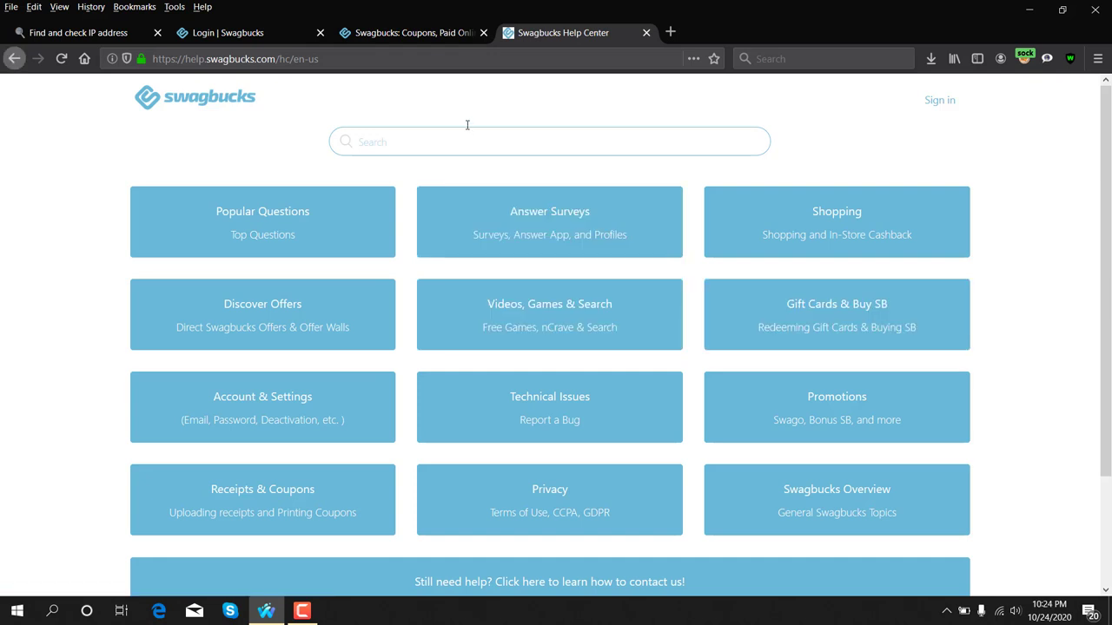
Step: Open Account & Settings, the deactivated-account article, then its Submit A Customer Support Ticket form
click(274, 418)
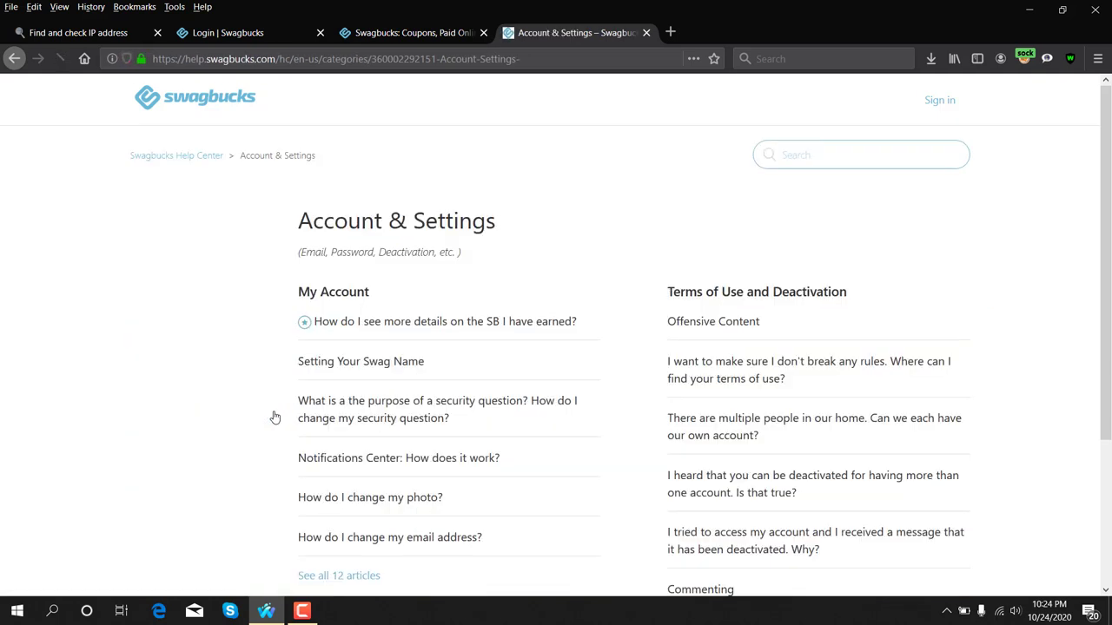
scroll(258, 409, down, 2)
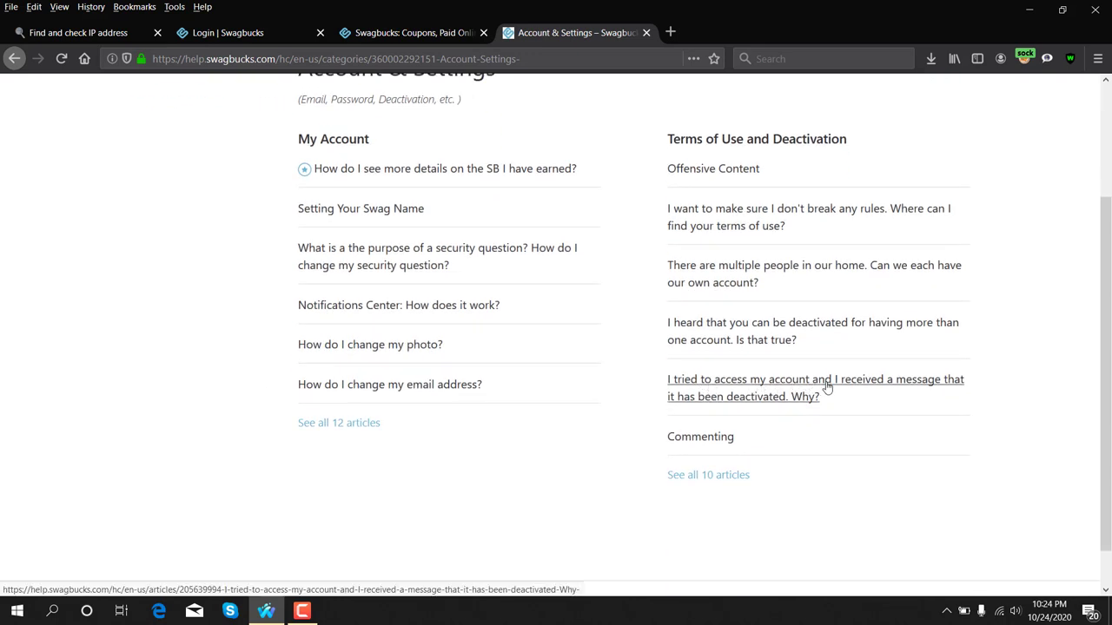
click(945, 385)
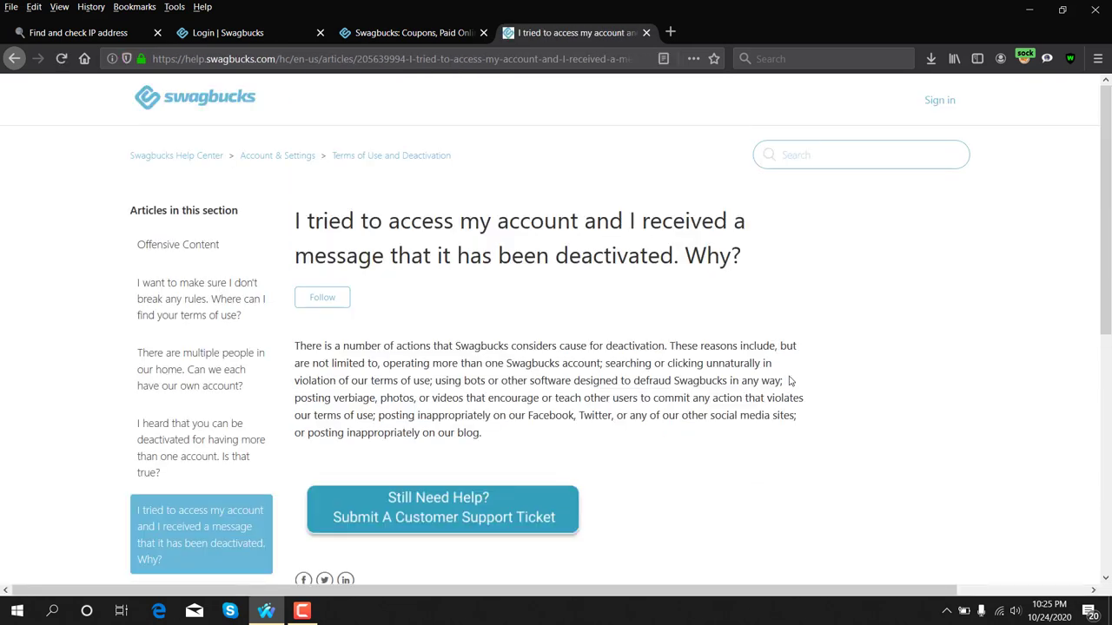
click(458, 513)
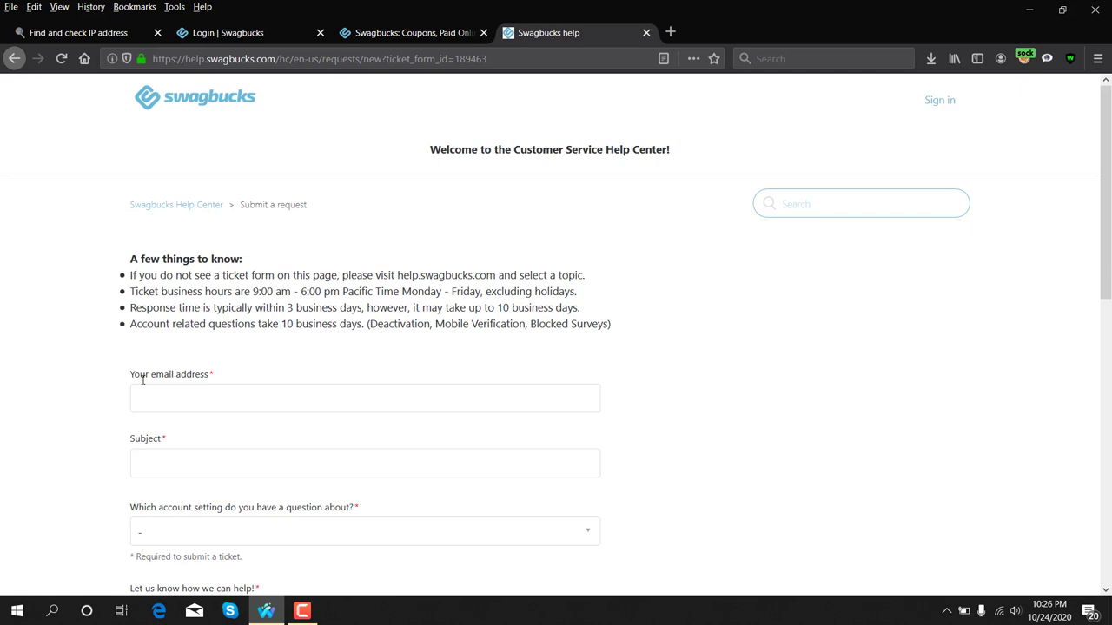
Step: Enter the contact's e-mail address on the ticket form, then return to the login error tab
scroll(143, 379, down, 3)
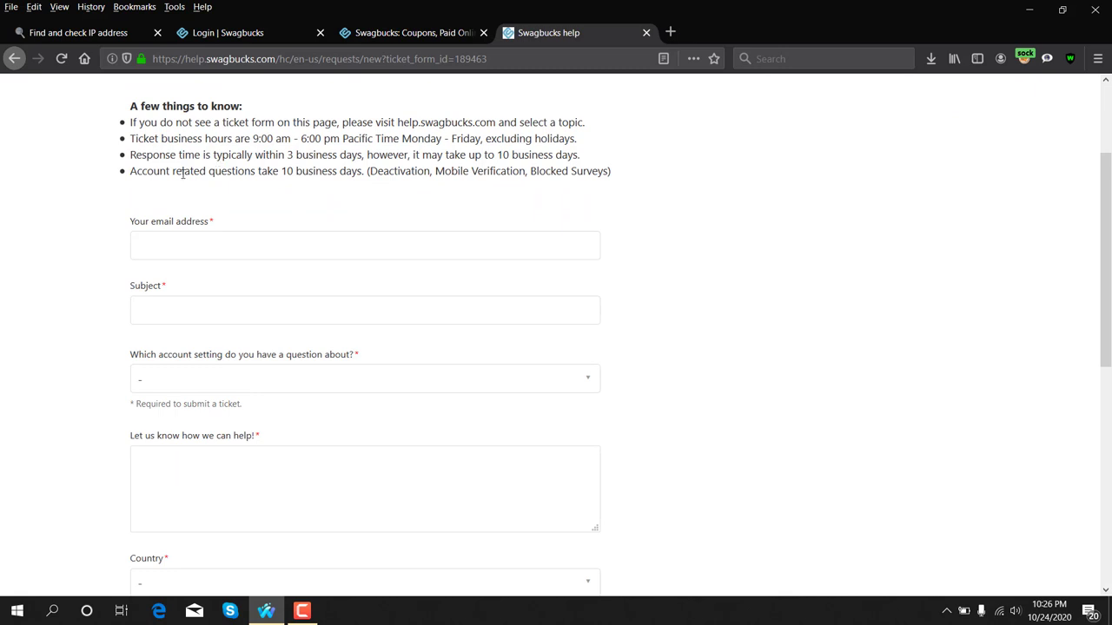
drag(289, 154, 350, 155)
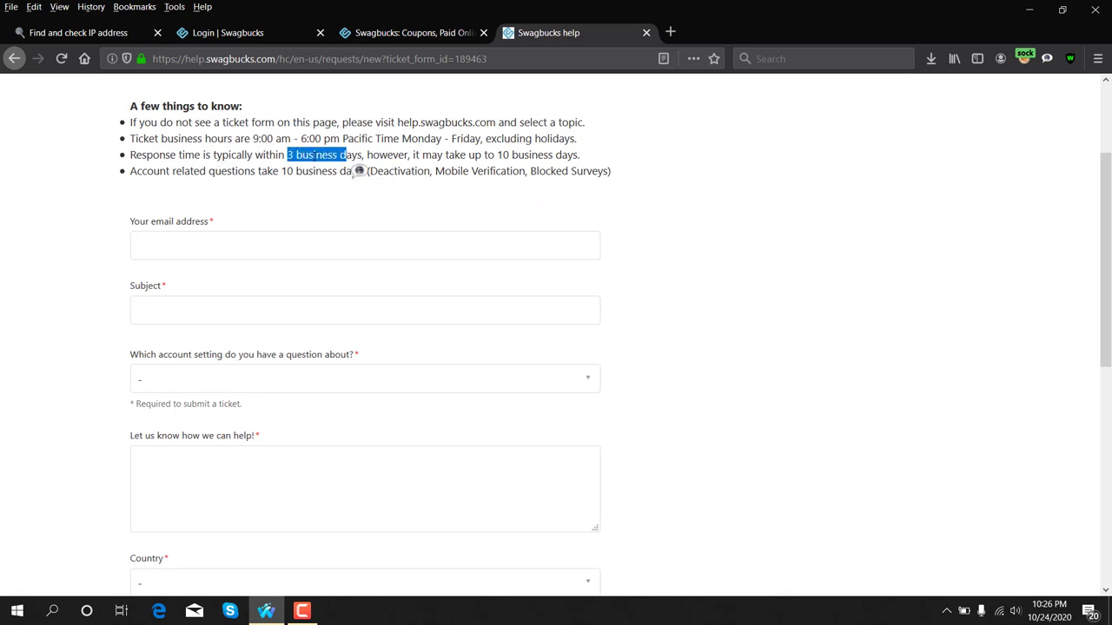
drag(375, 171, 527, 171)
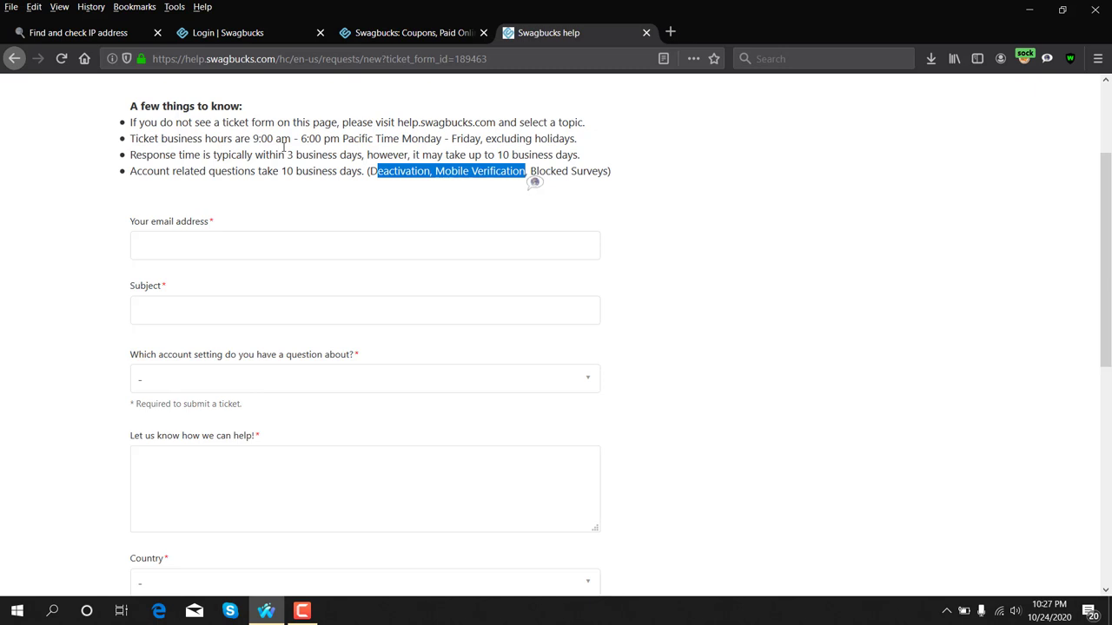
click(186, 248)
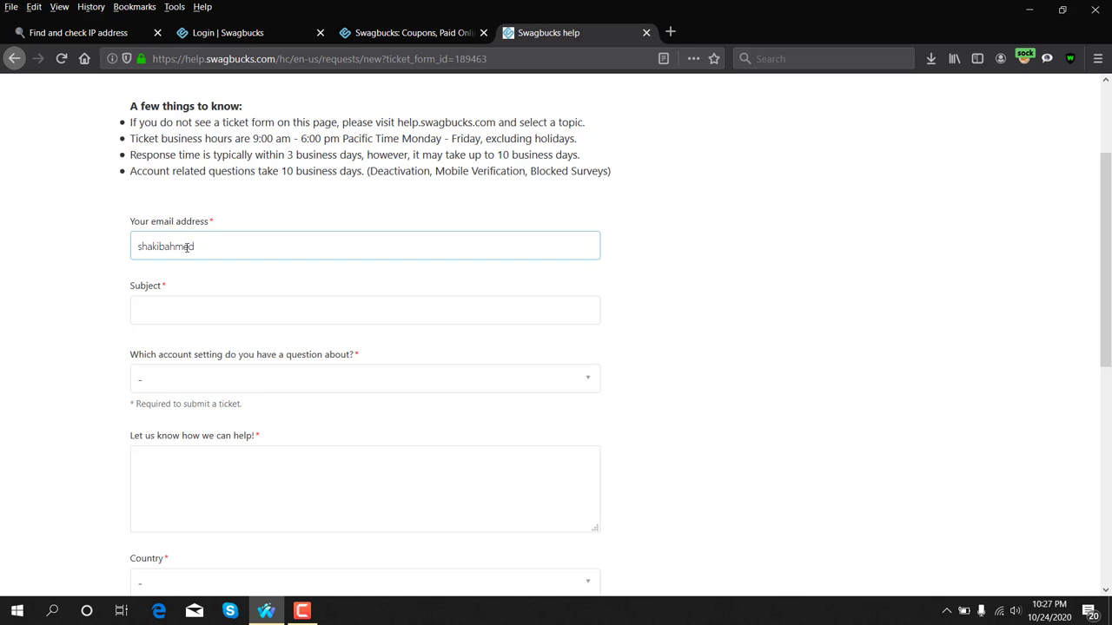
scroll(240, 227, down, 2)
click(223, 238)
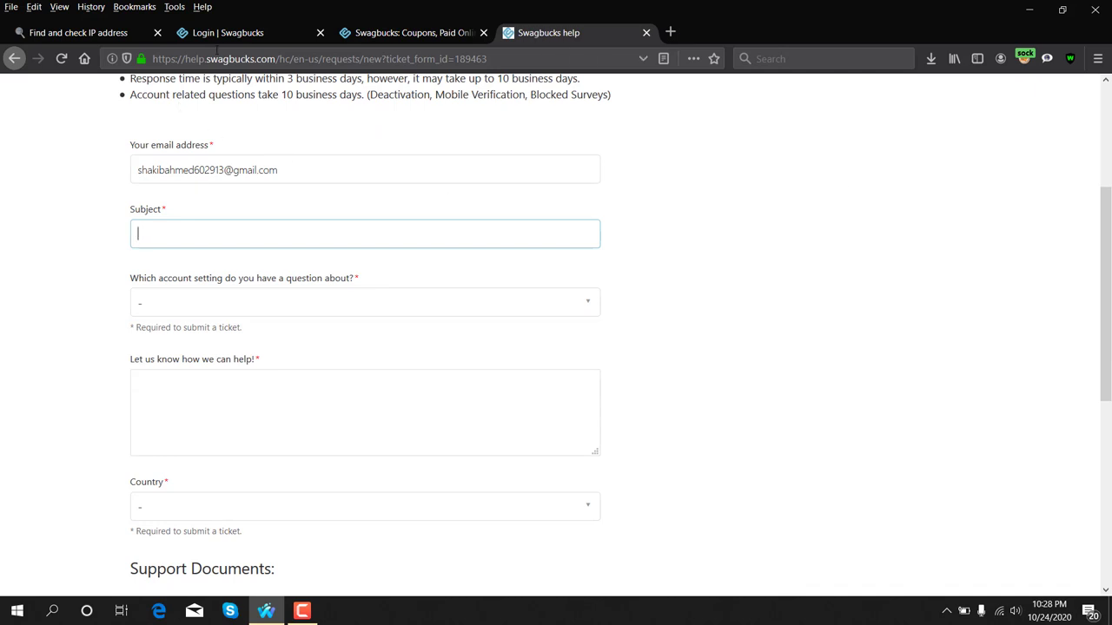
click(221, 33)
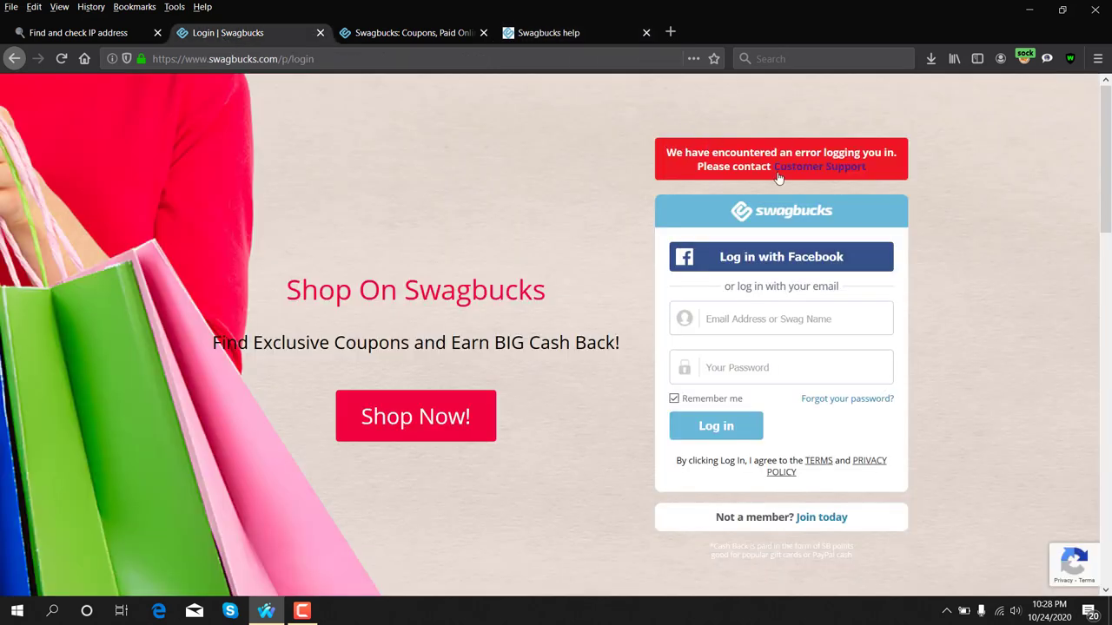
Step: Copy 'We have encountered an error logging you in' from the banner and paste it as Subject
drag(665, 152, 895, 152)
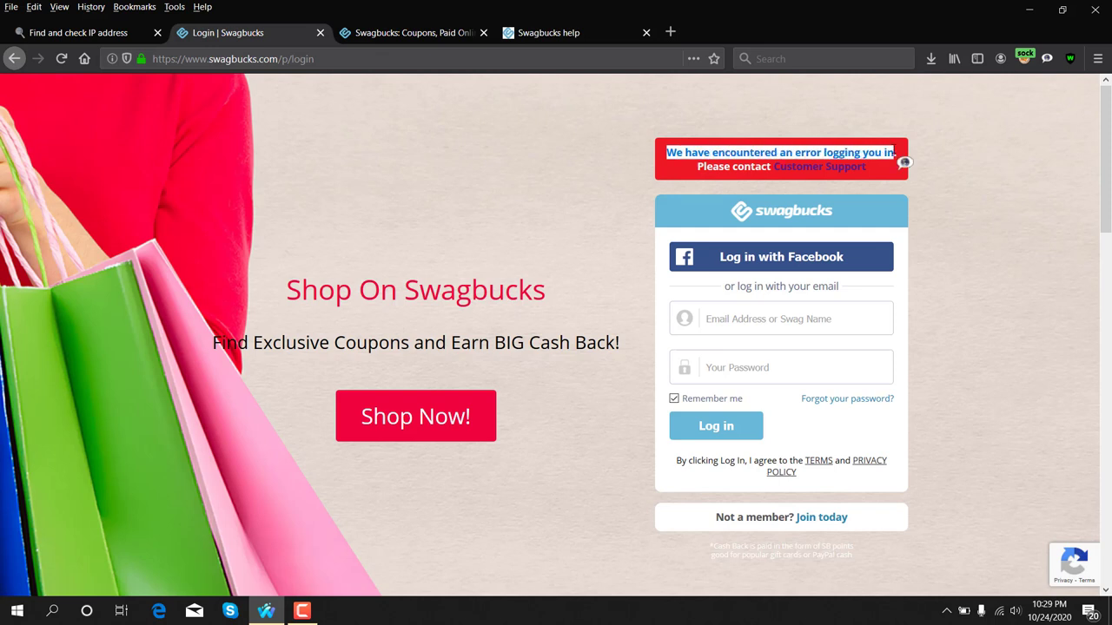
right_click(893, 151)
click(920, 154)
click(546, 32)
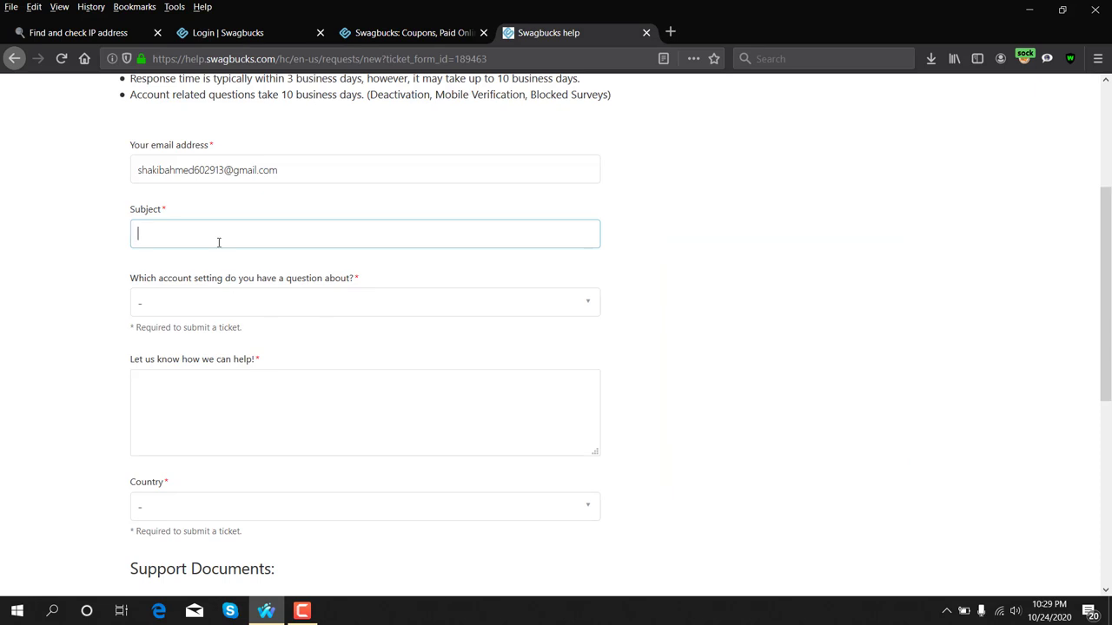
key(ctrl+v)
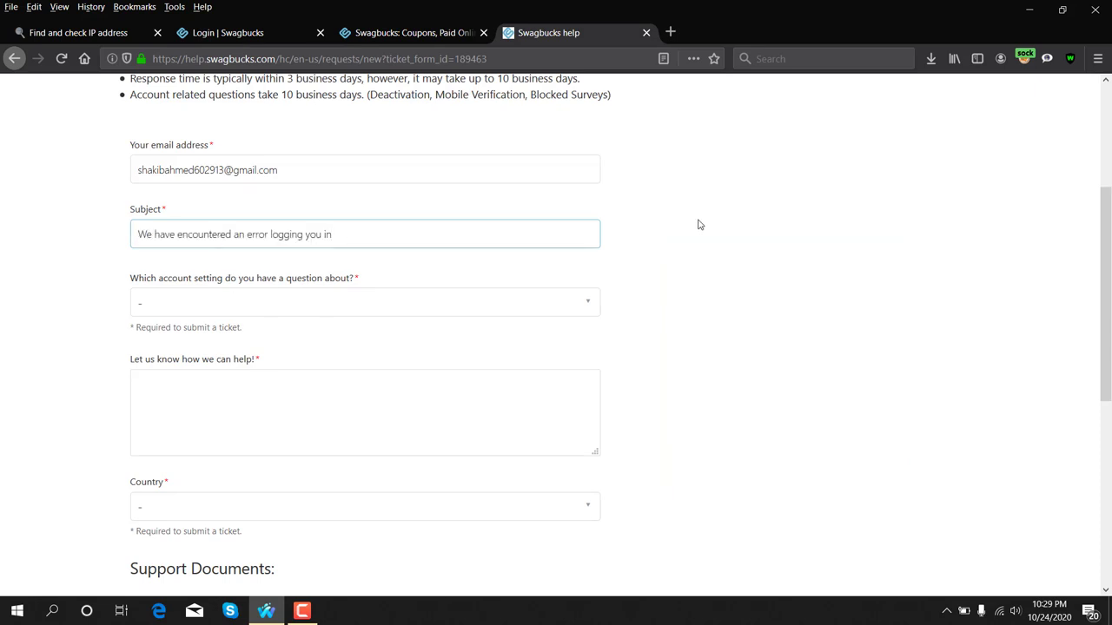
Step: Set the account-setting topic to 'Unable to log into my account'
click(728, 247)
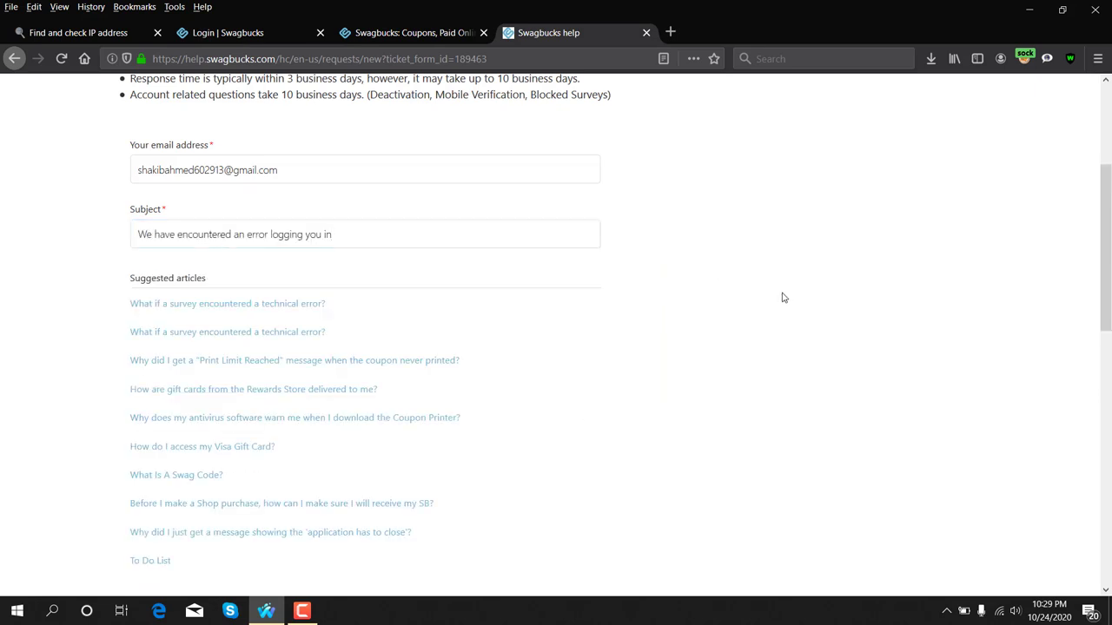
scroll(781, 298, down, 5)
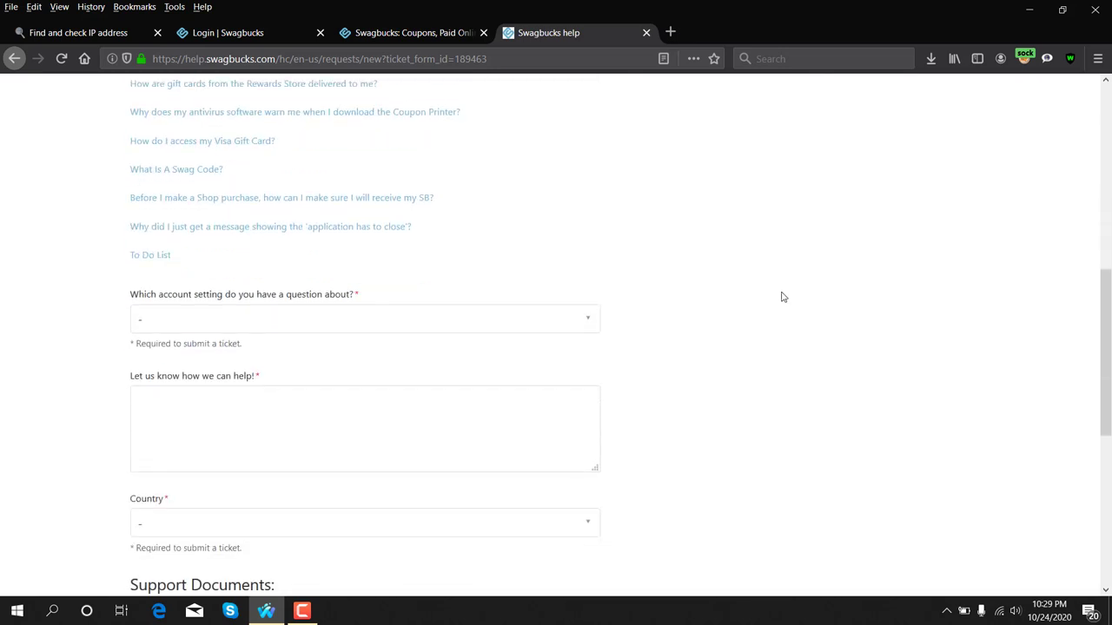
drag(130, 218, 355, 218)
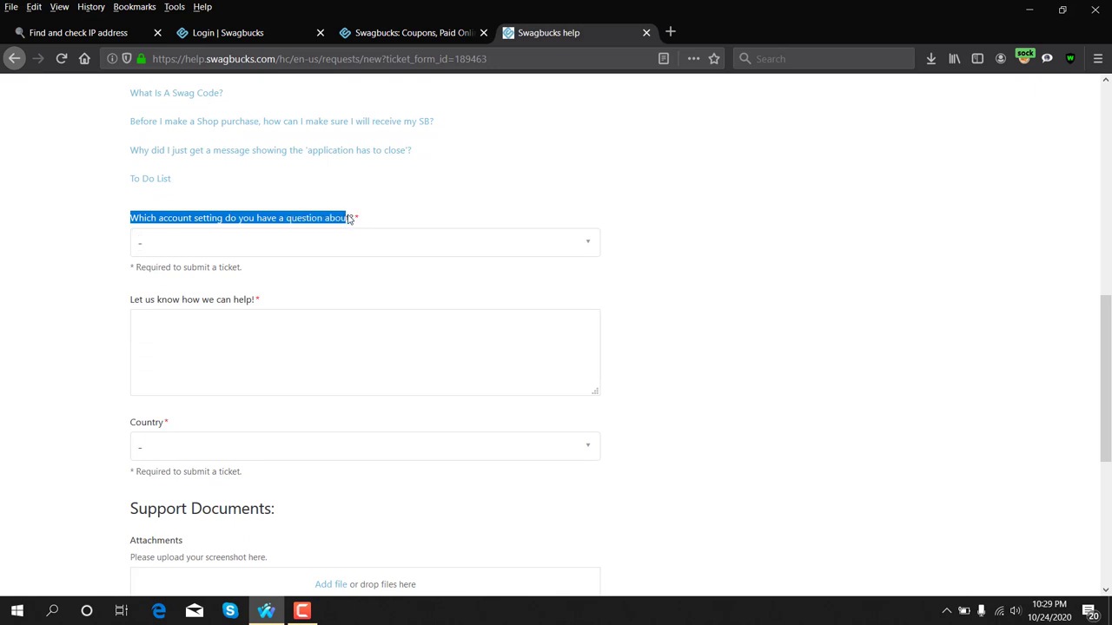
click(360, 226)
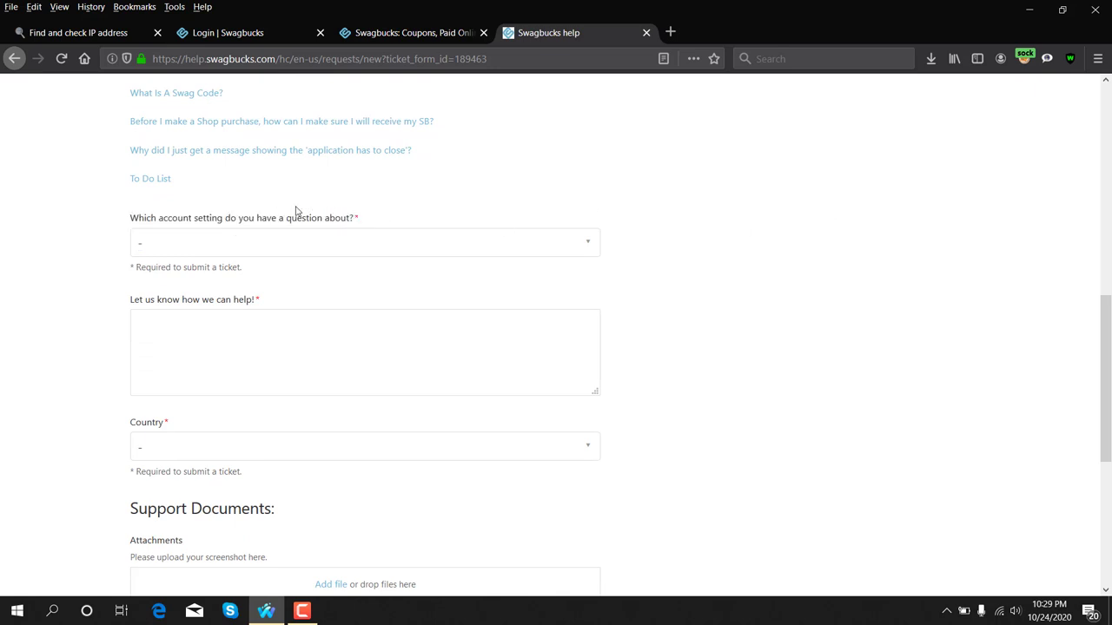
click(583, 246)
scroll(349, 300, down, 2)
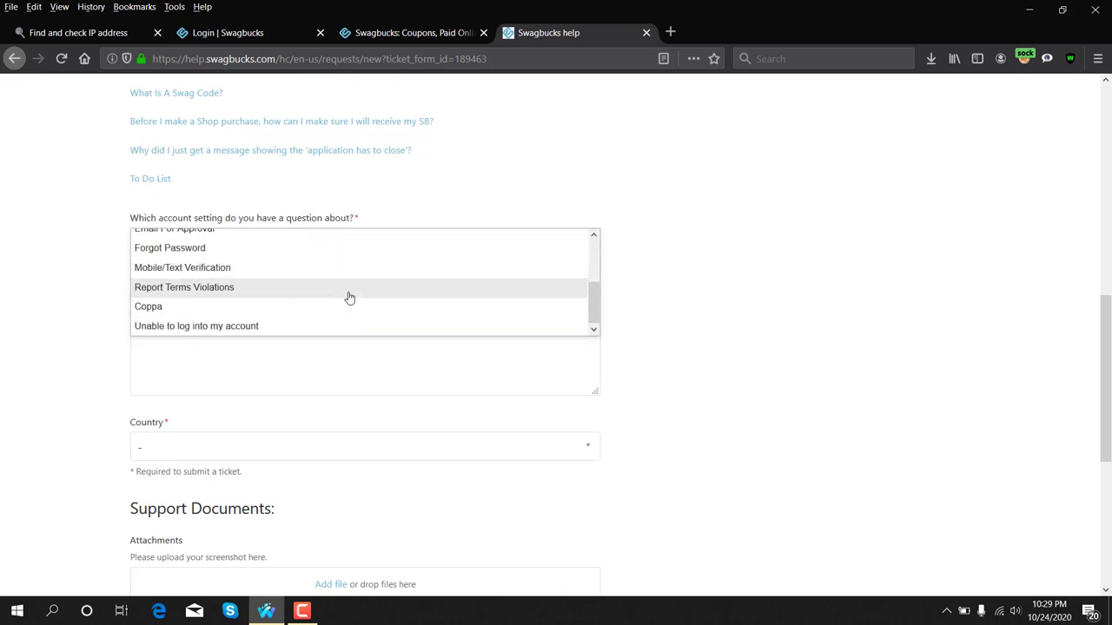
click(245, 327)
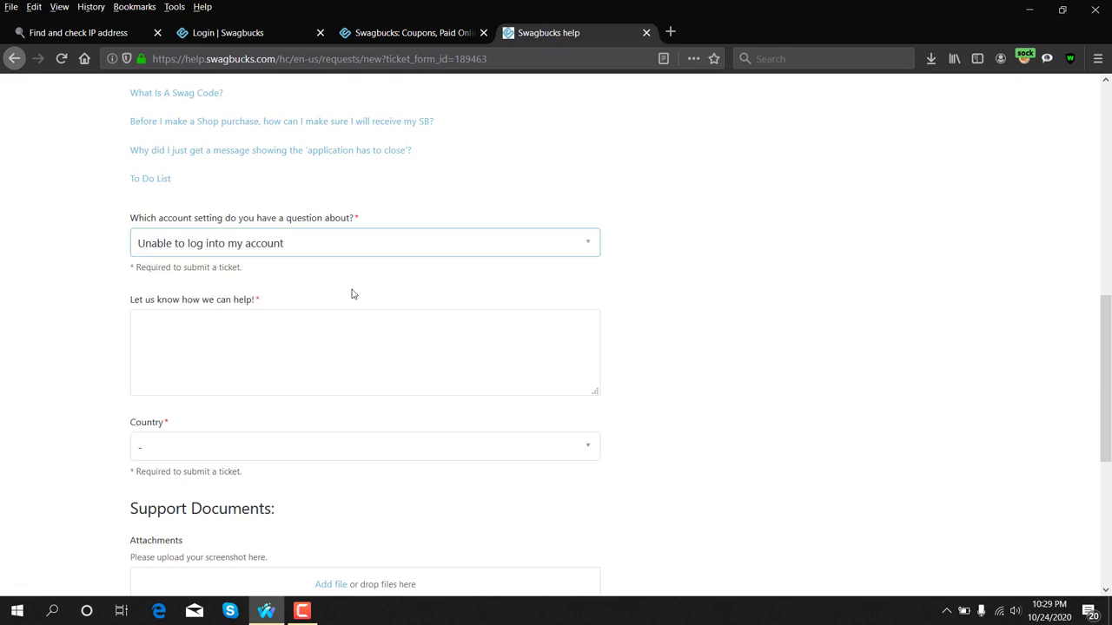
Step: Write a greeting, self-introduction, (MM/DD/YY) birth-date placeholder and 'I can not login to my account'
click(168, 339)
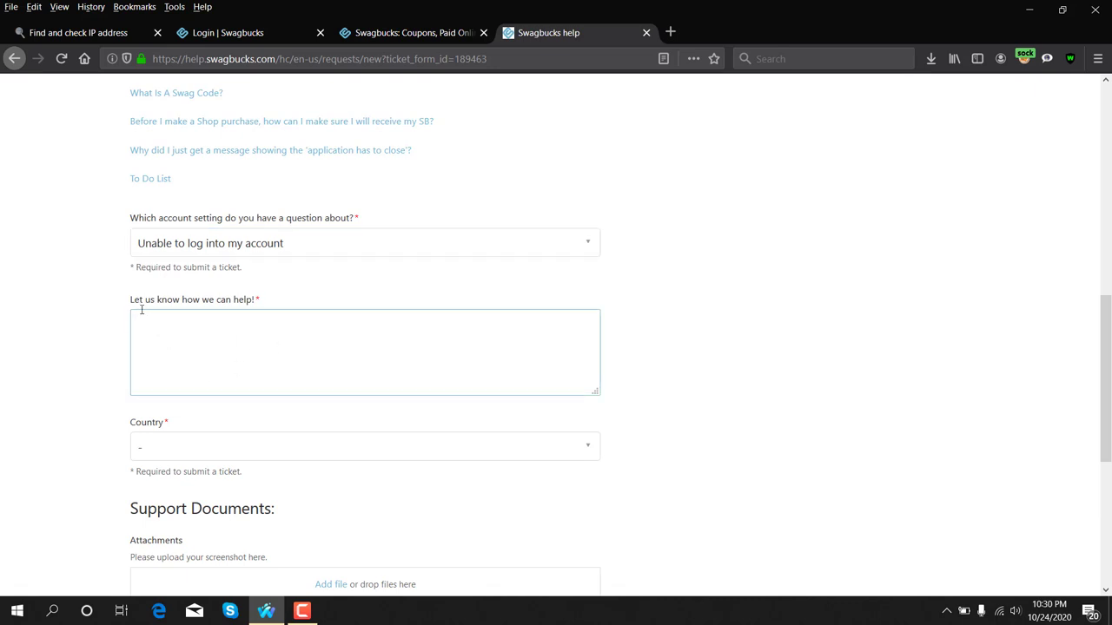
text(Hello )
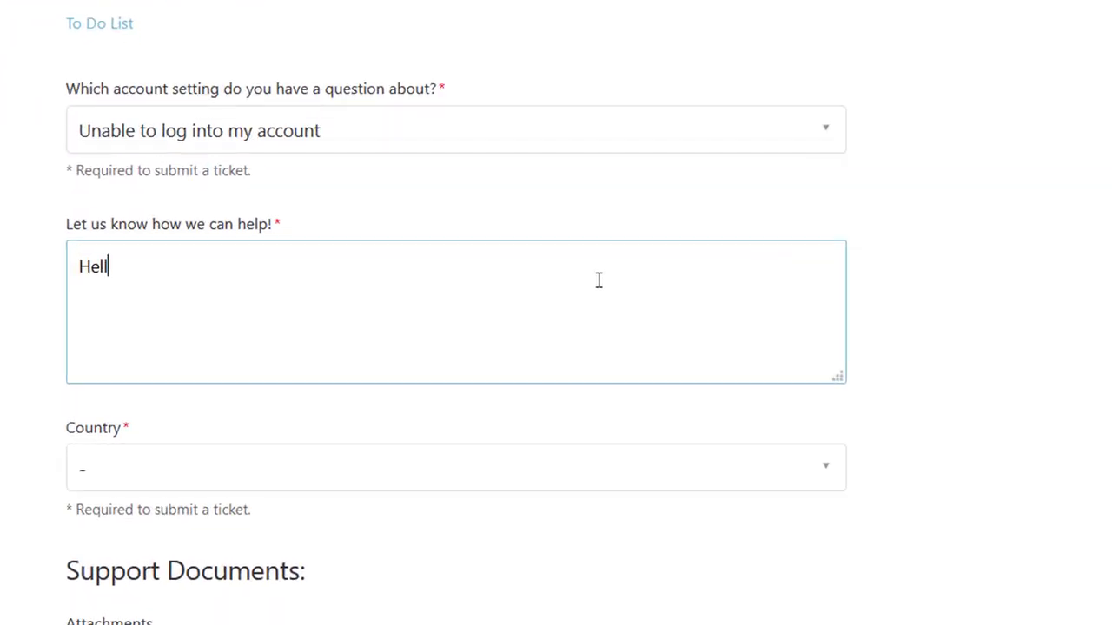
text(sir)
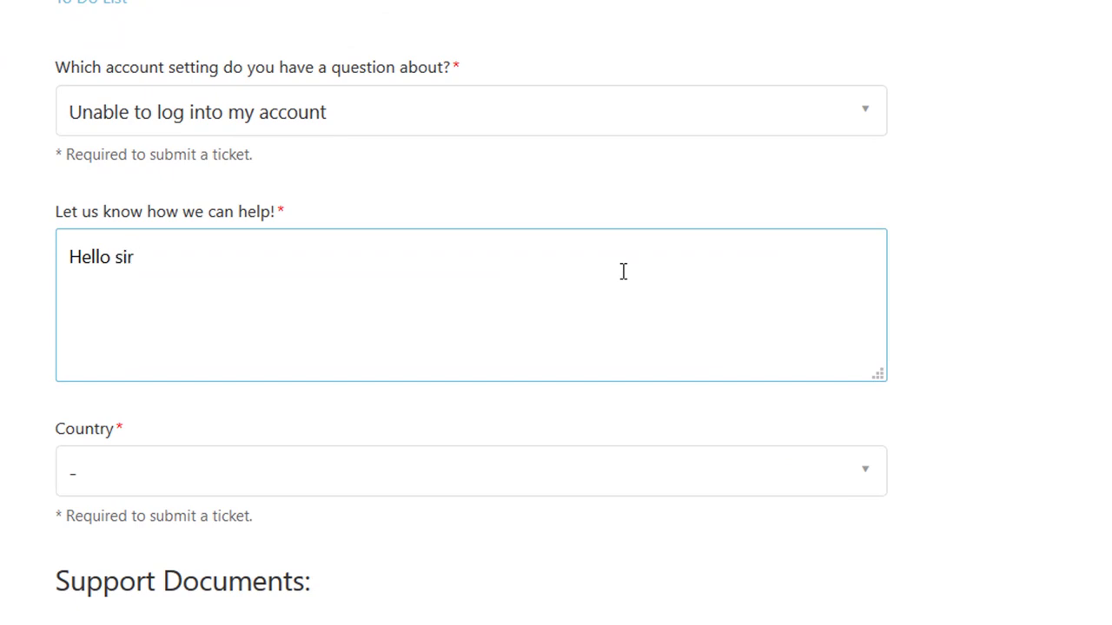
text(,)
text(I am)
text( Frankl)
text(yn)
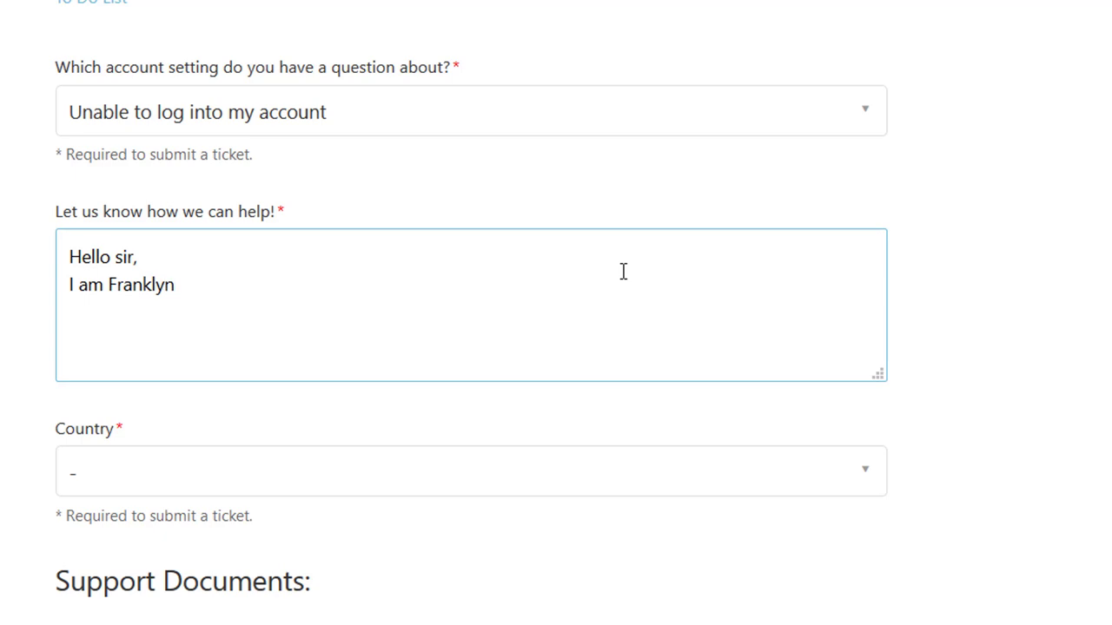
text(. My date of)
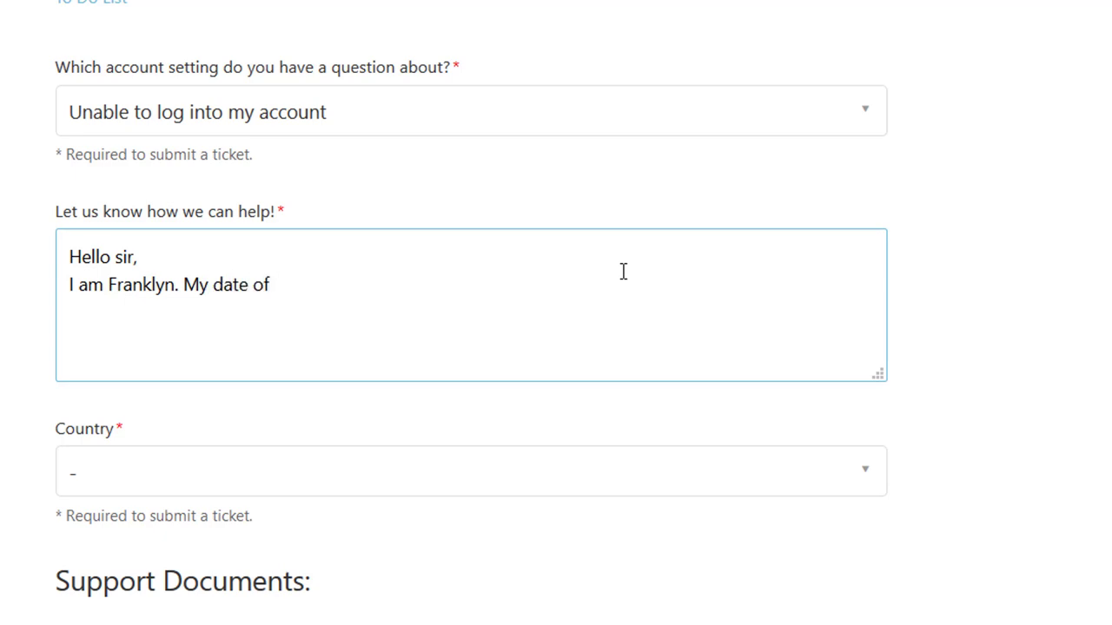
text( birth is())
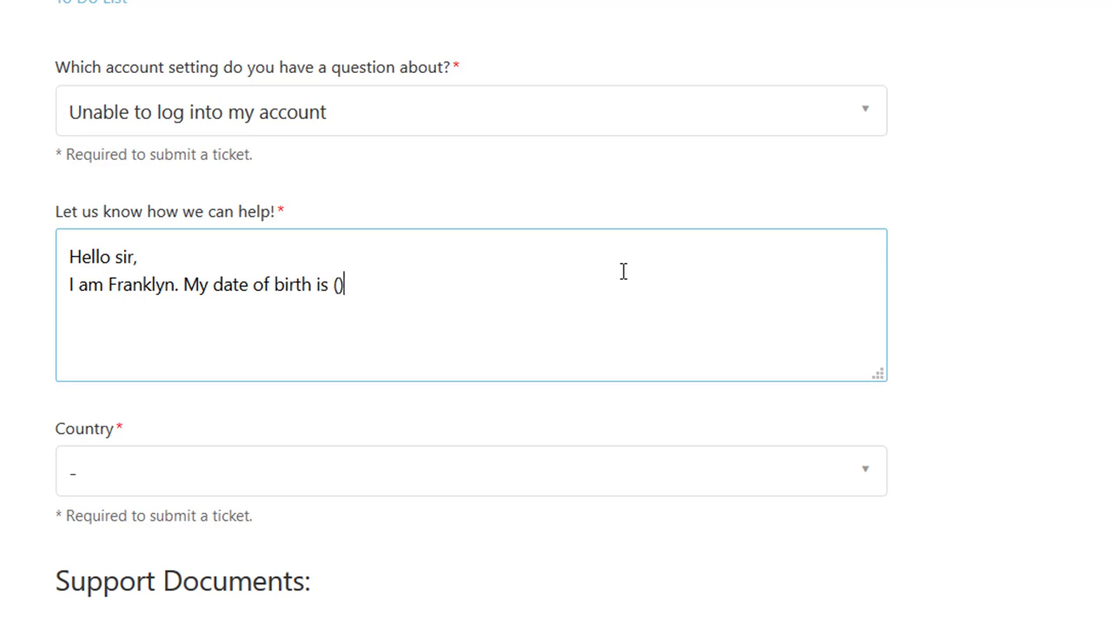
text(MM)
text(/)
text(DD/)
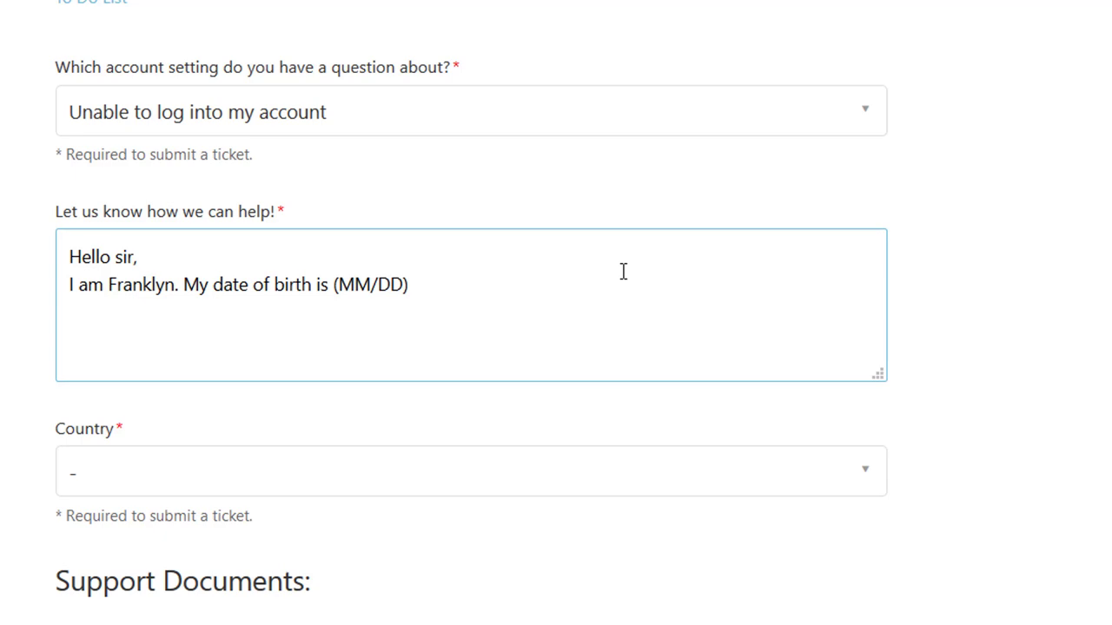
text(YY)
text(I can not login)
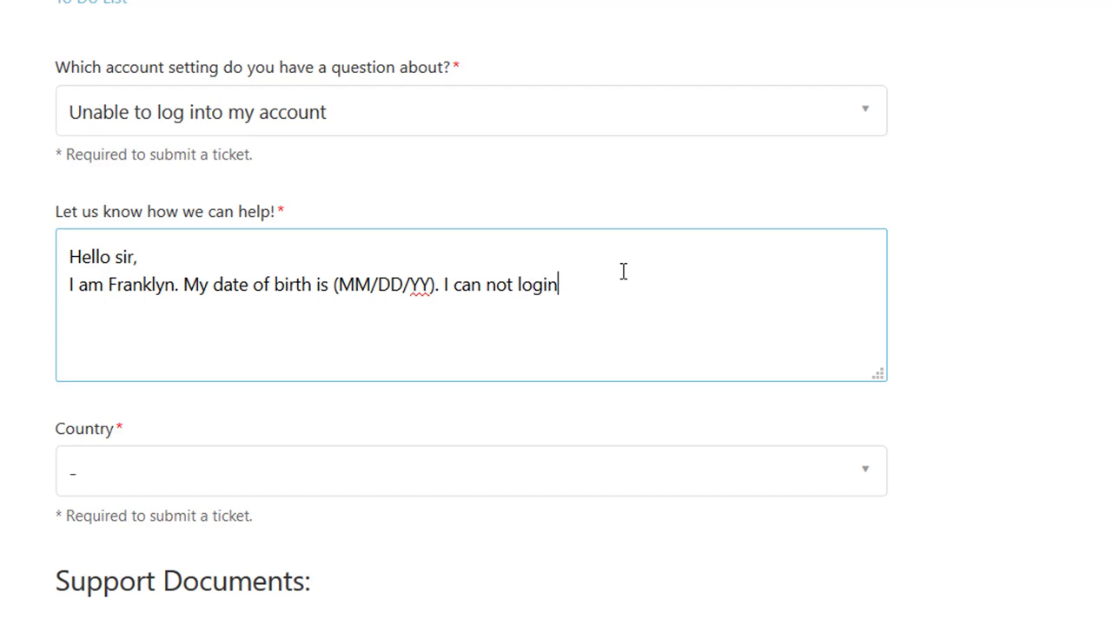
text( to my account. It is showing me)
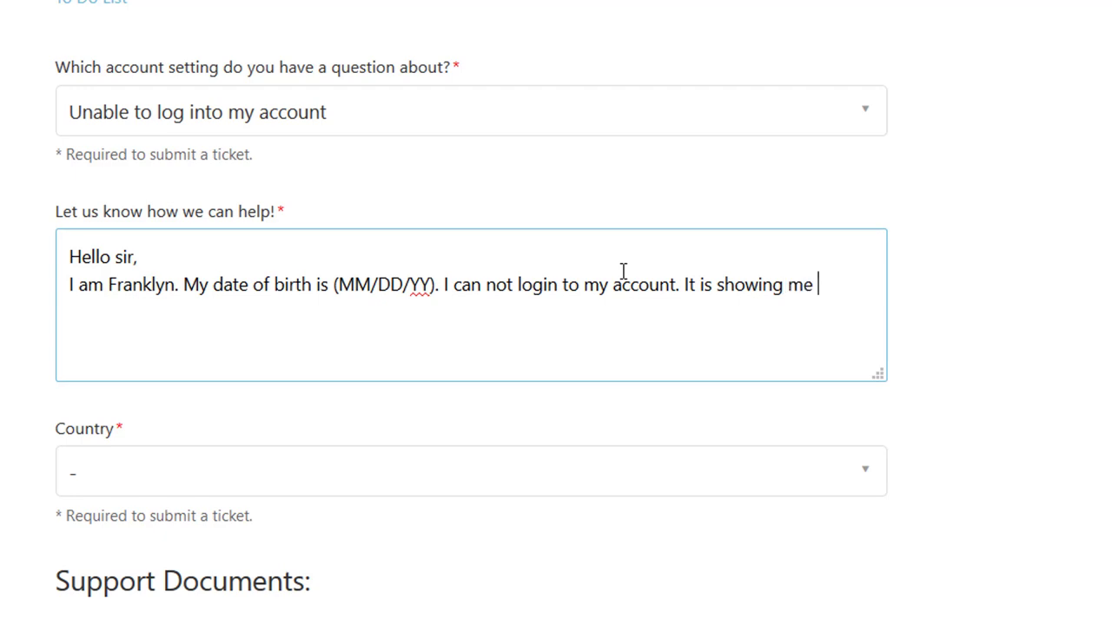
text( ")
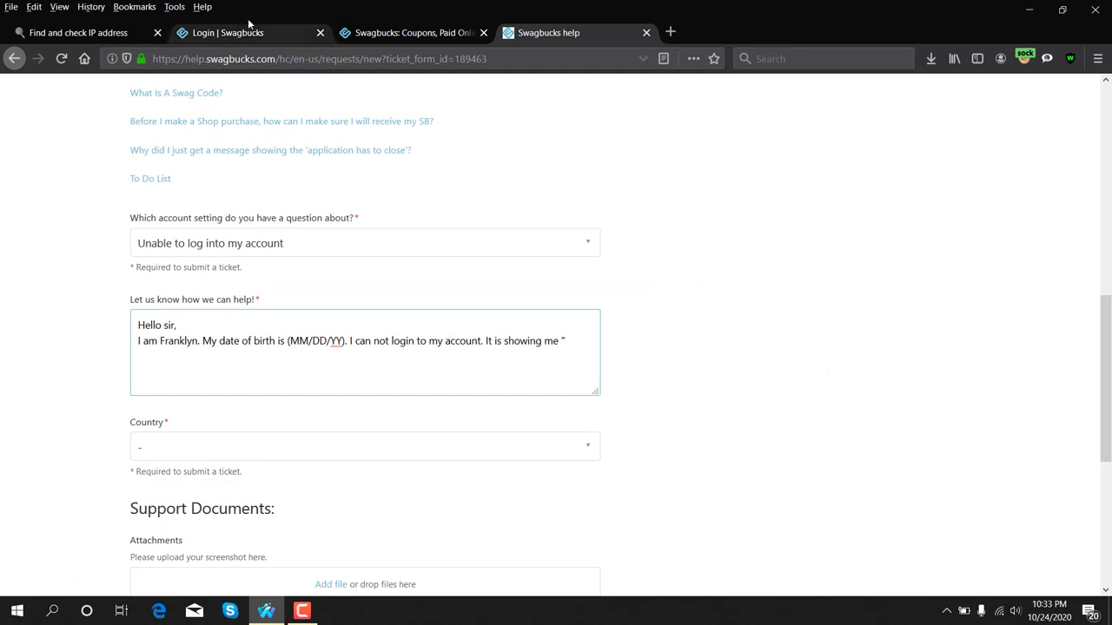
Step: Paste the copied login error into the message and add a plea to solve it quickly
click(278, 33)
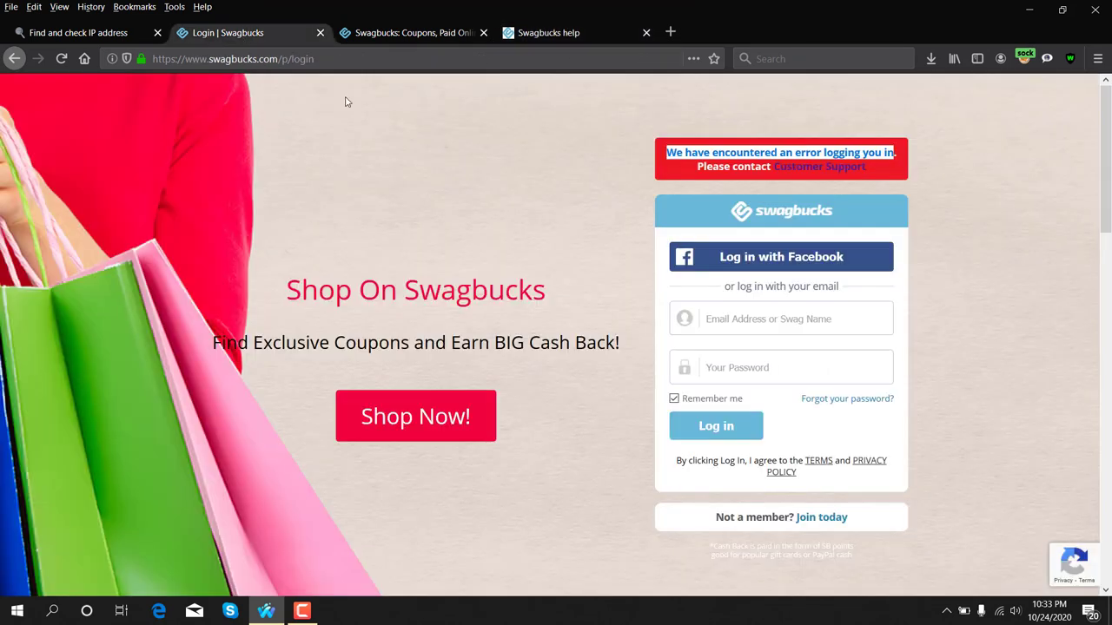
click(674, 153)
drag(668, 153, 900, 154)
right_click(896, 155)
click(927, 162)
click(530, 32)
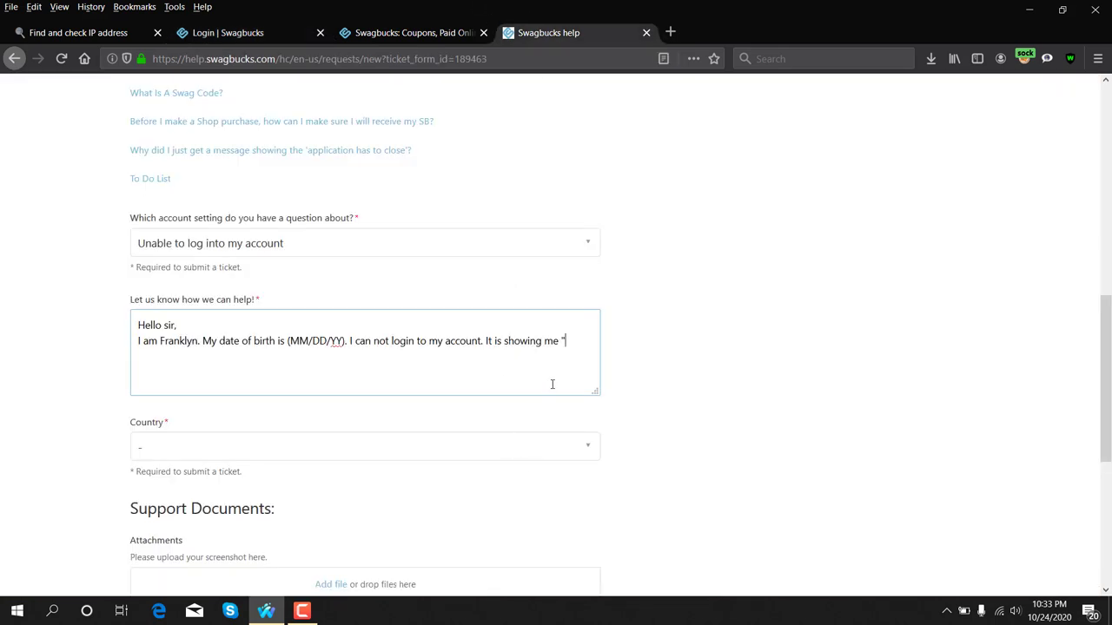
key(ctrl+v)
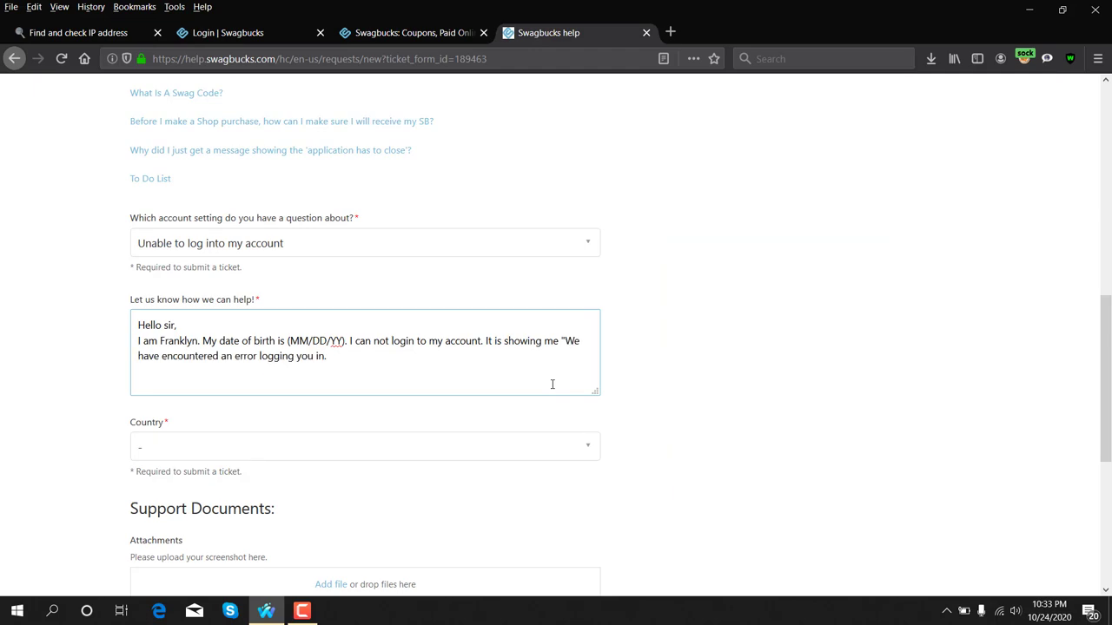
key(BackSpace)
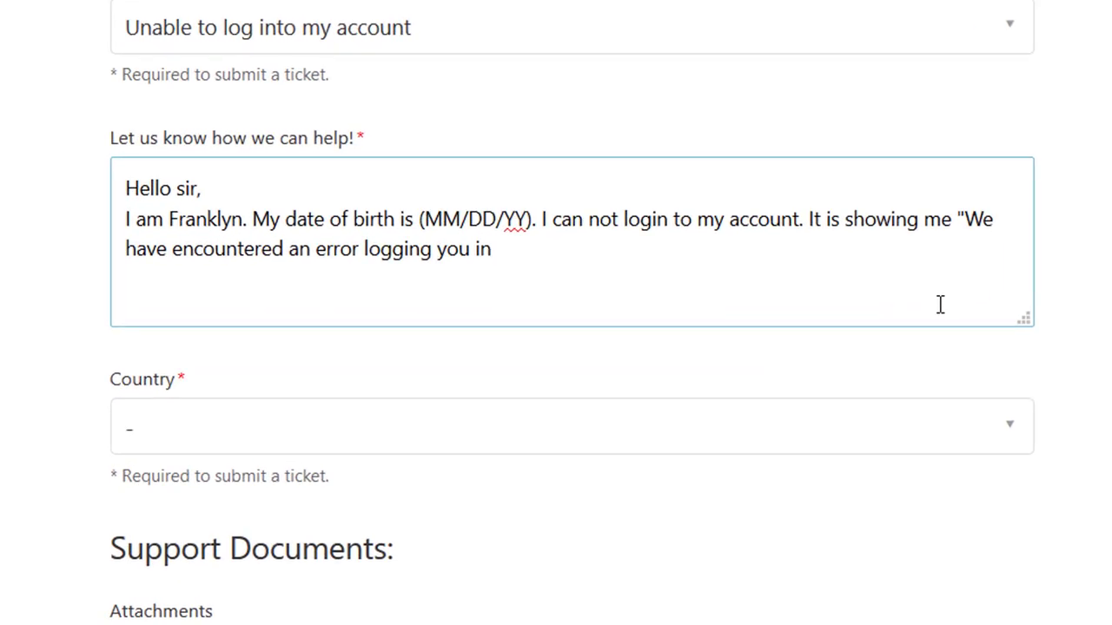
text(" My account i)
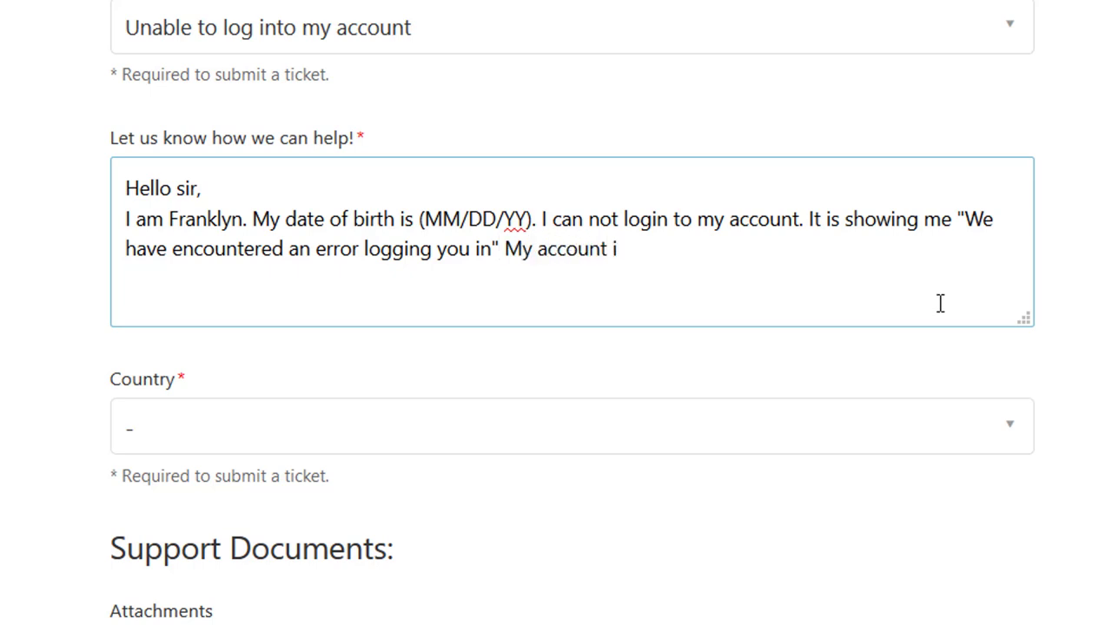
text(s very im)
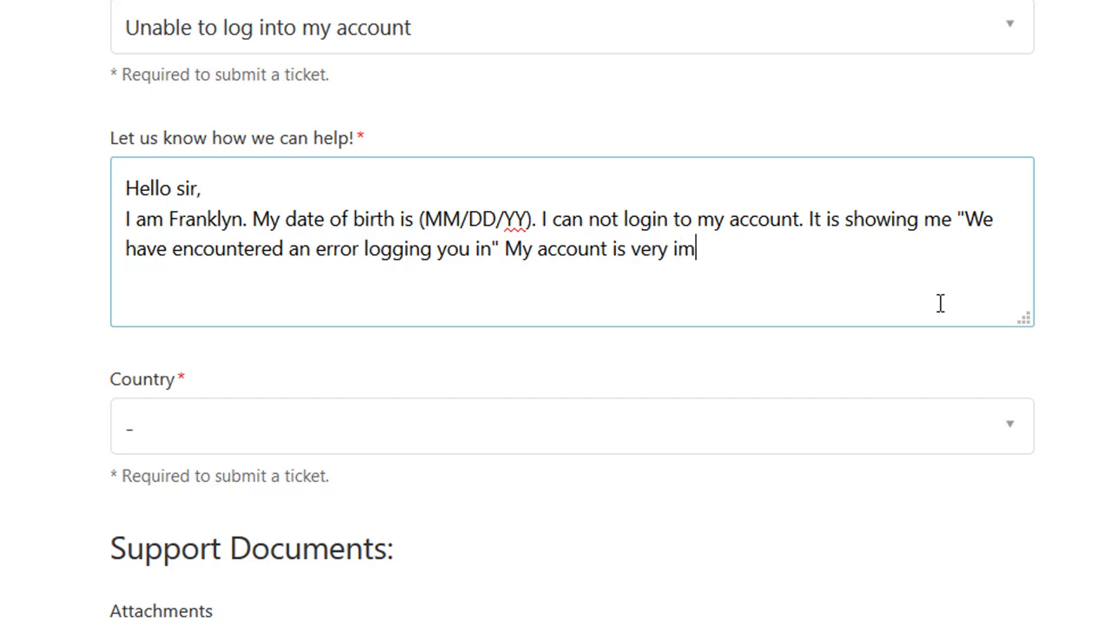
text(portant t)
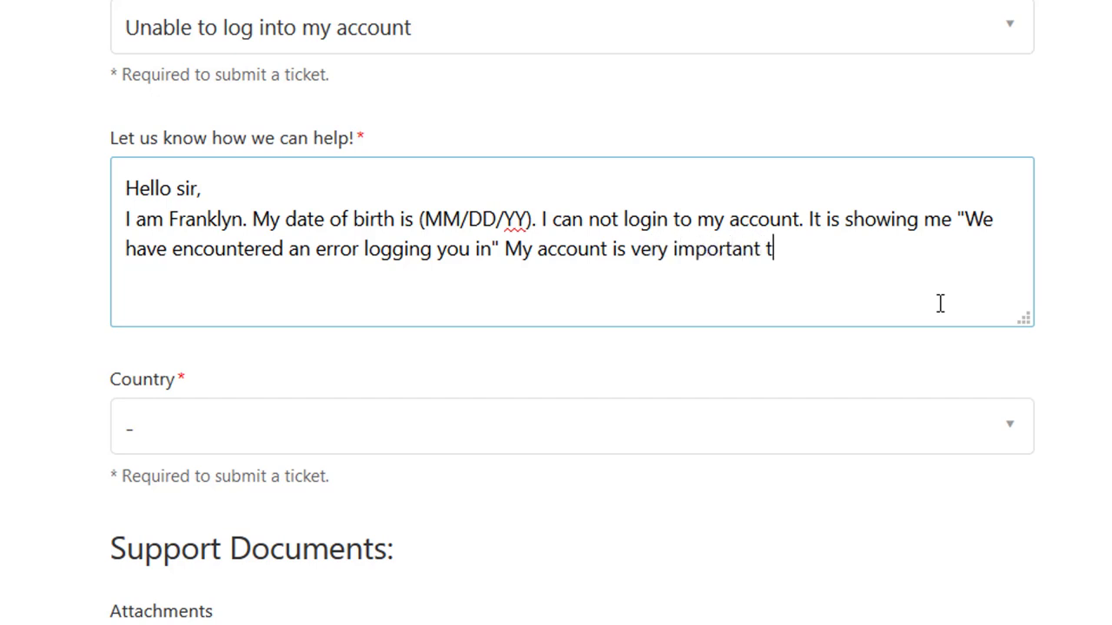
text(o me. Please solve this issue as soon as possible.)
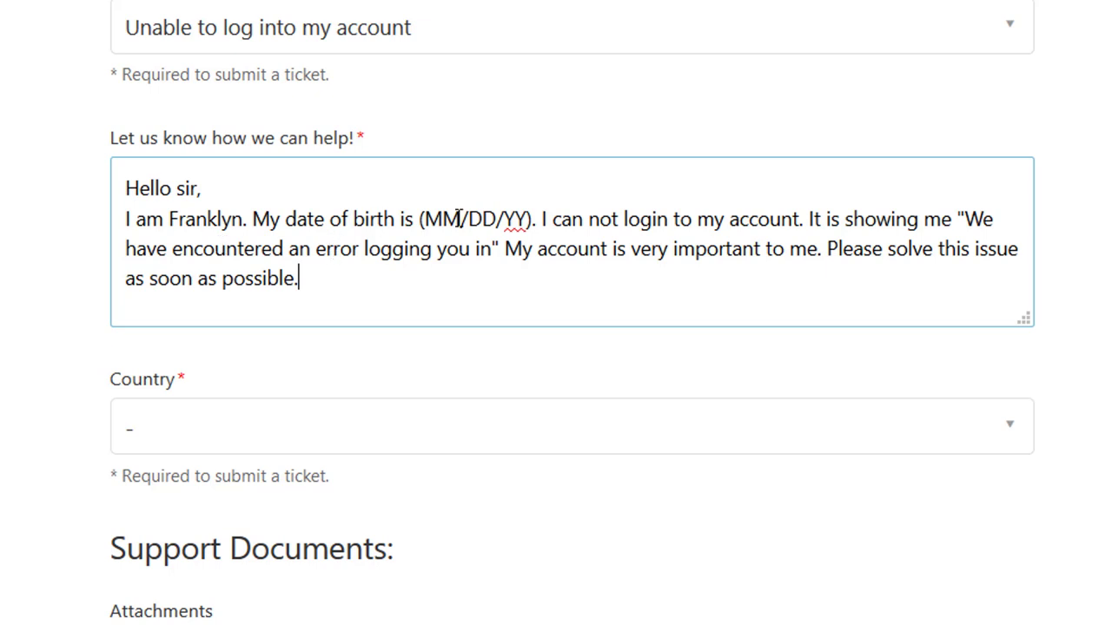
Step: Replace the MM/DD/YY placeholder with the account holder's actual birth date
click(504, 218)
drag(426, 219, 526, 219)
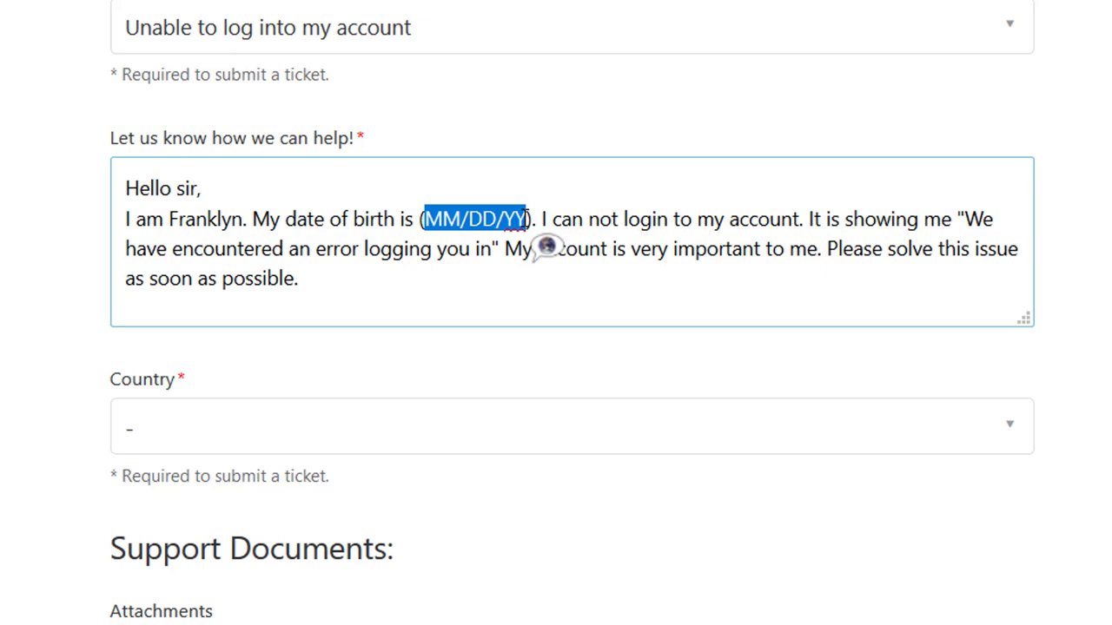
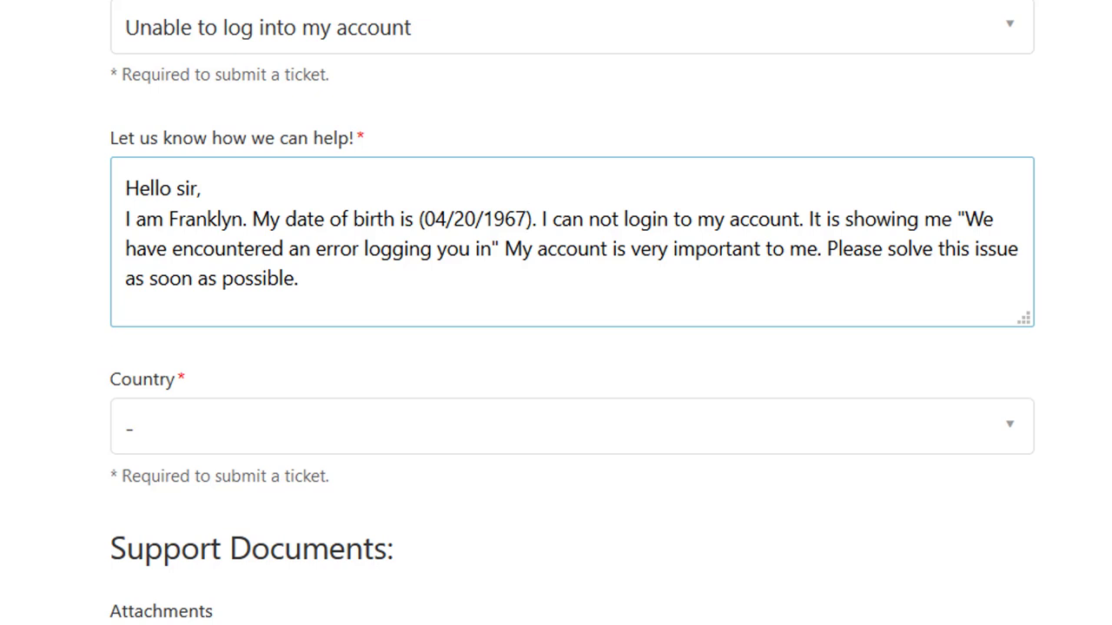
Step: Choose USA from the Country dropdown list
click(19, 383)
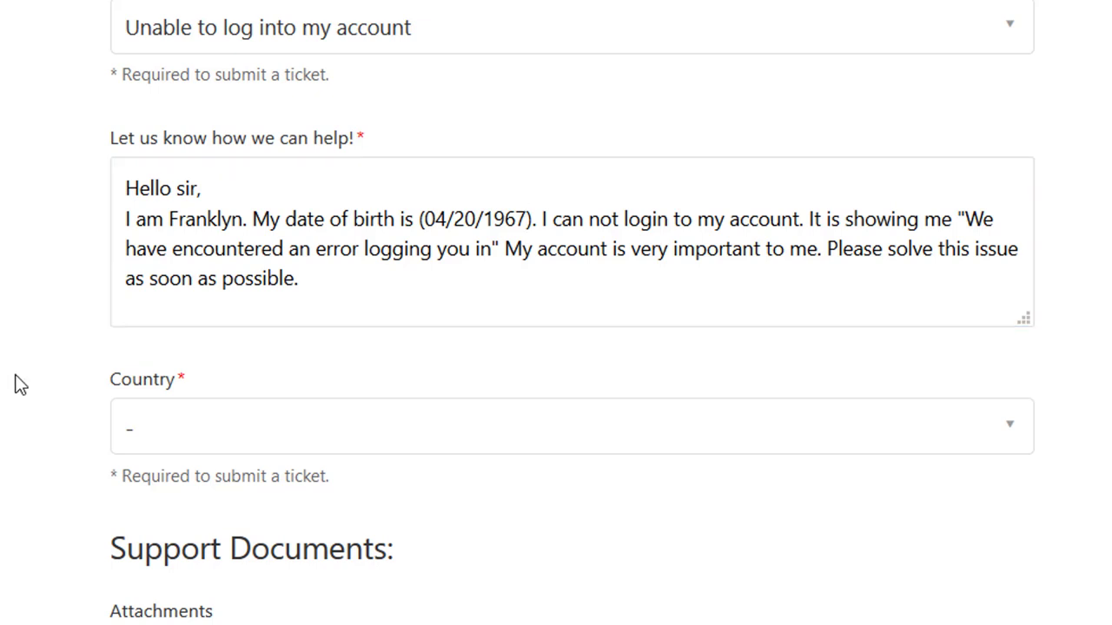
click(1016, 427)
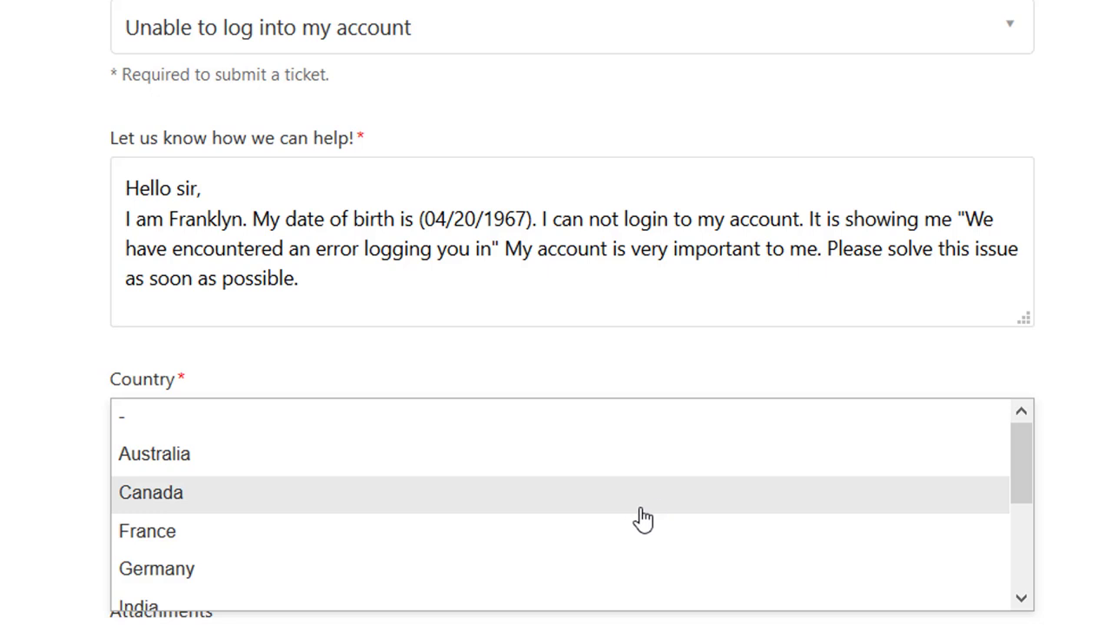
scroll(645, 520, down, 3)
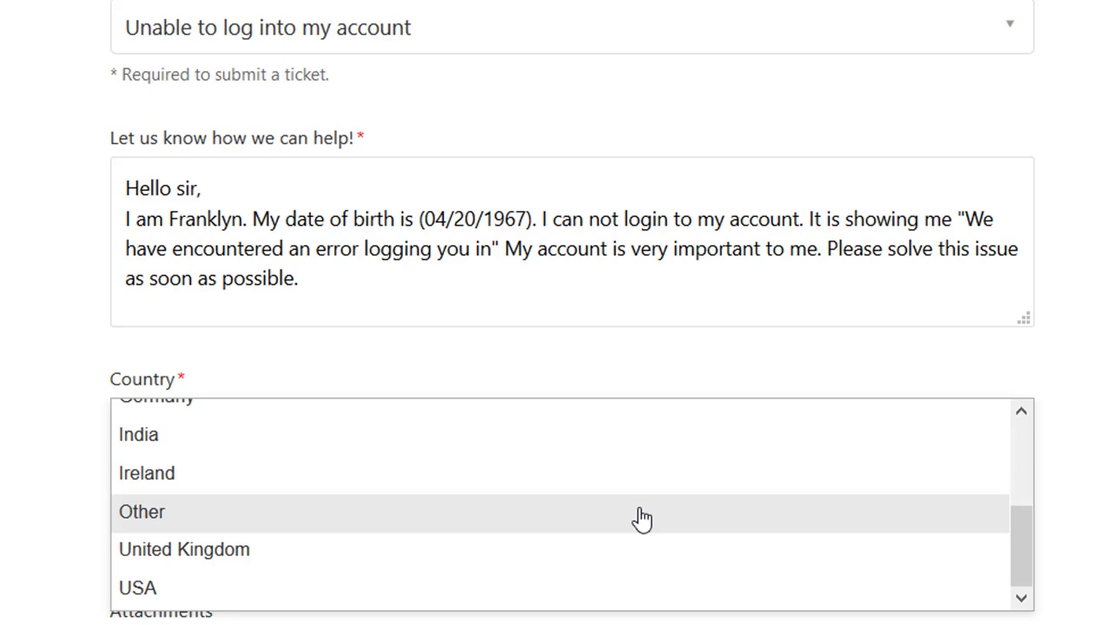
click(322, 608)
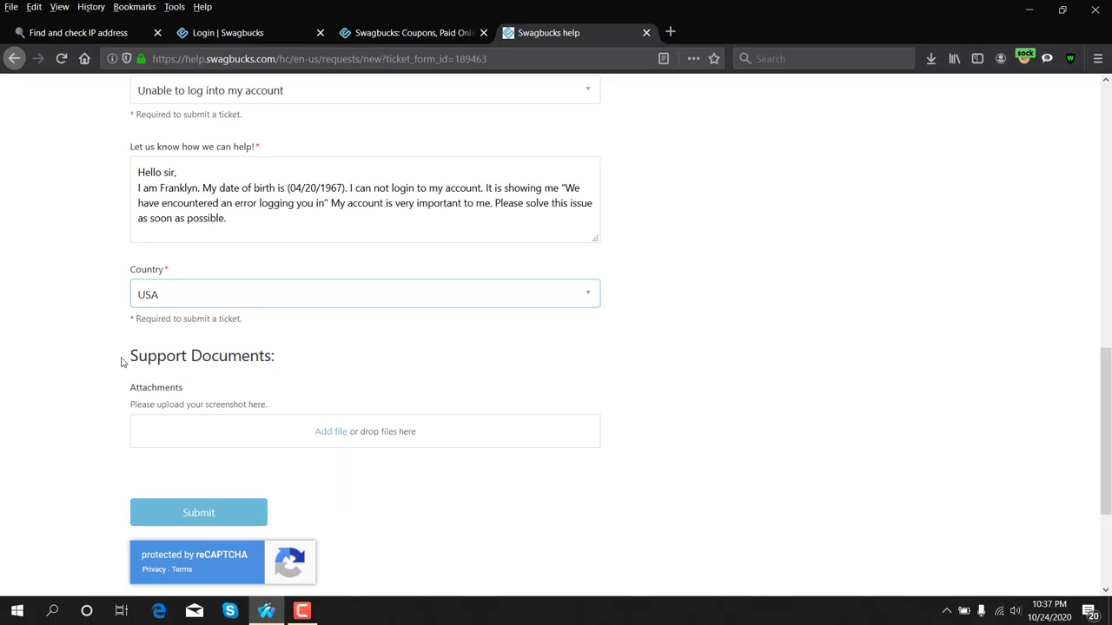
drag(122, 363, 352, 372)
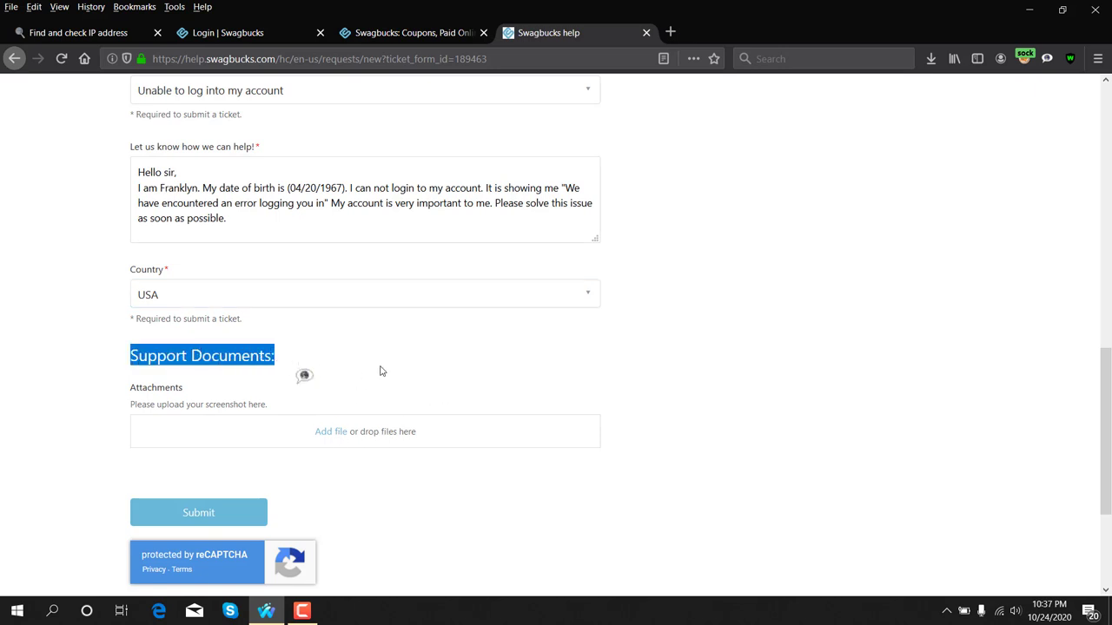
Step: Using Add file, pick Screenshot (119) from Pictures > Screenshots and open it
click(347, 438)
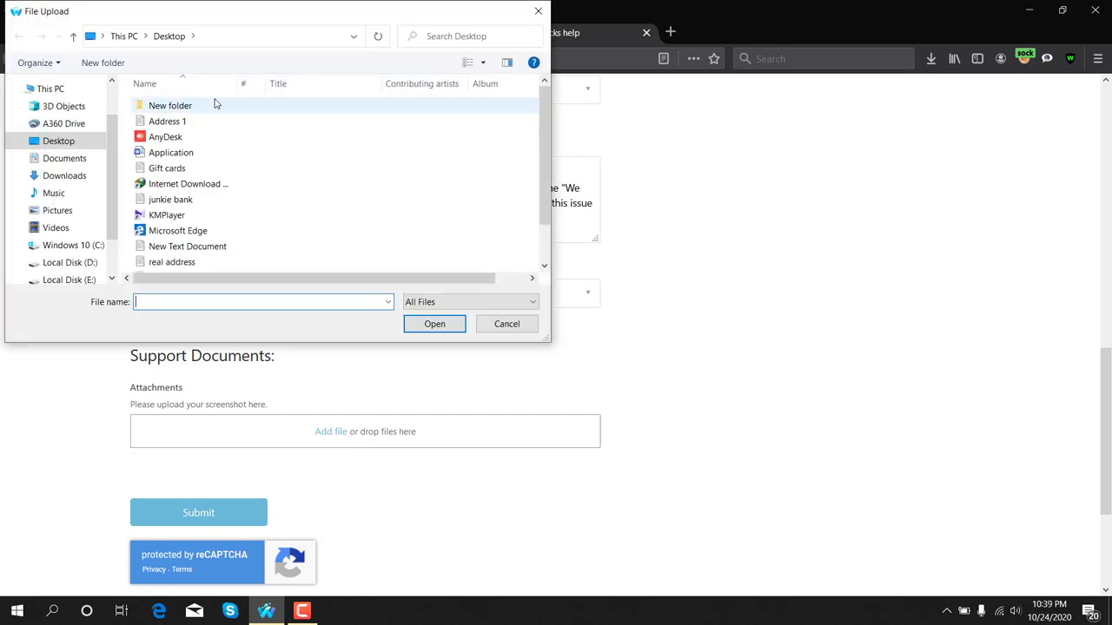
click(57, 211)
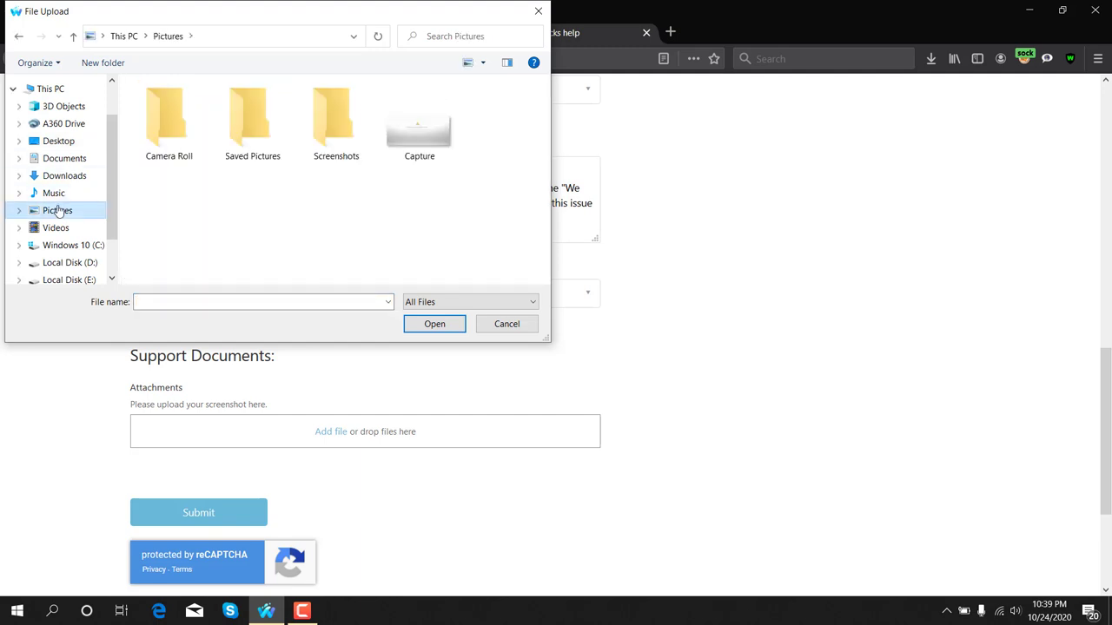
double_click(330, 124)
scroll(443, 174, down, 5)
scroll(443, 174, down, 16)
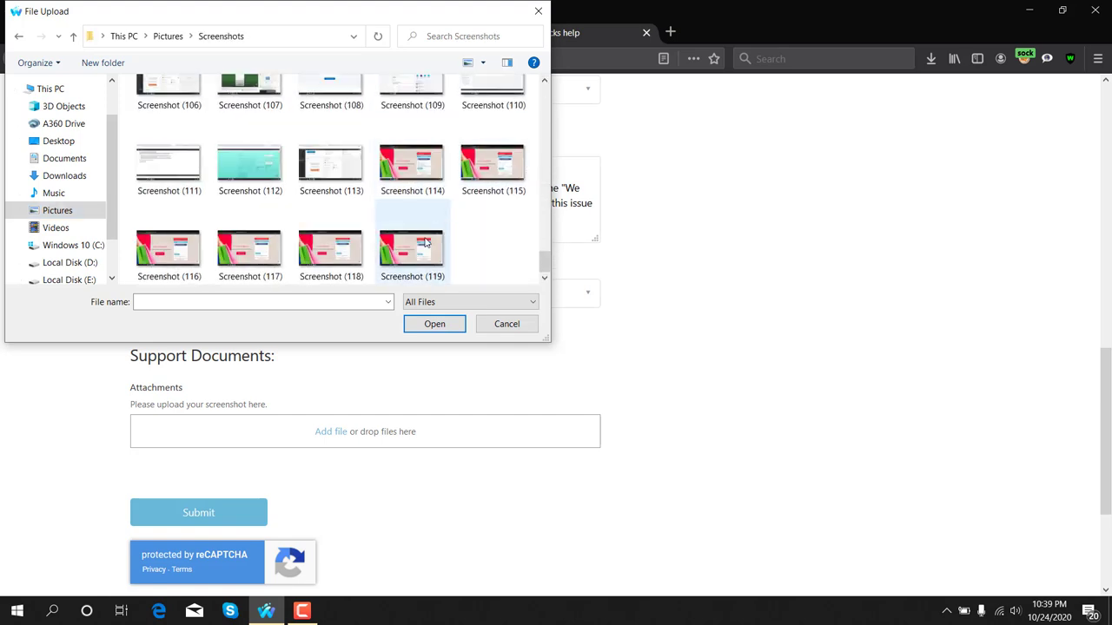
click(415, 254)
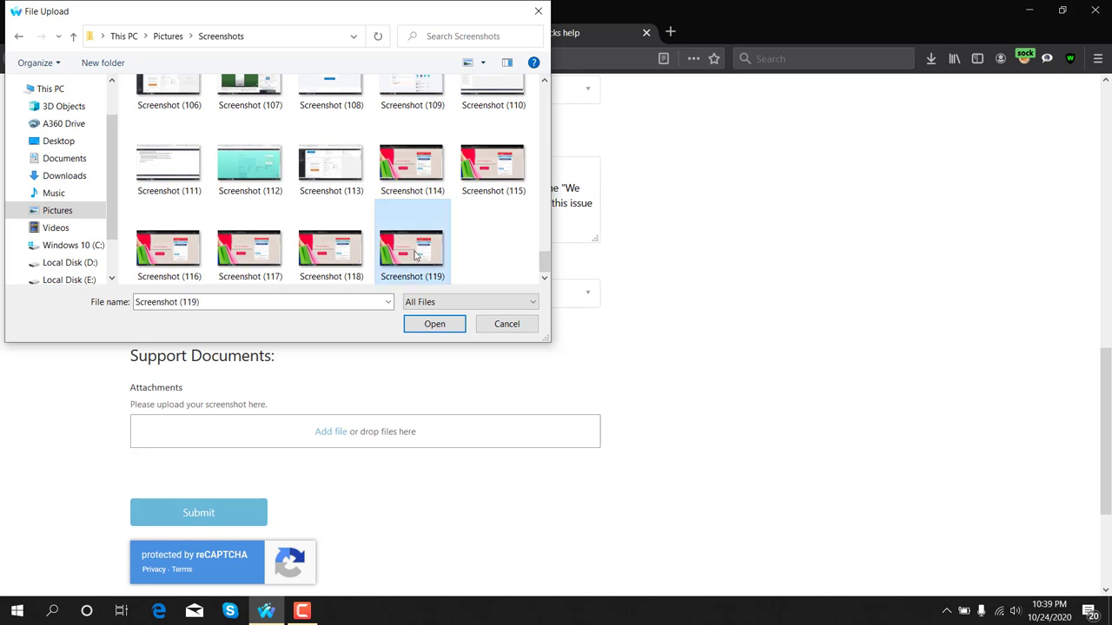
click(436, 325)
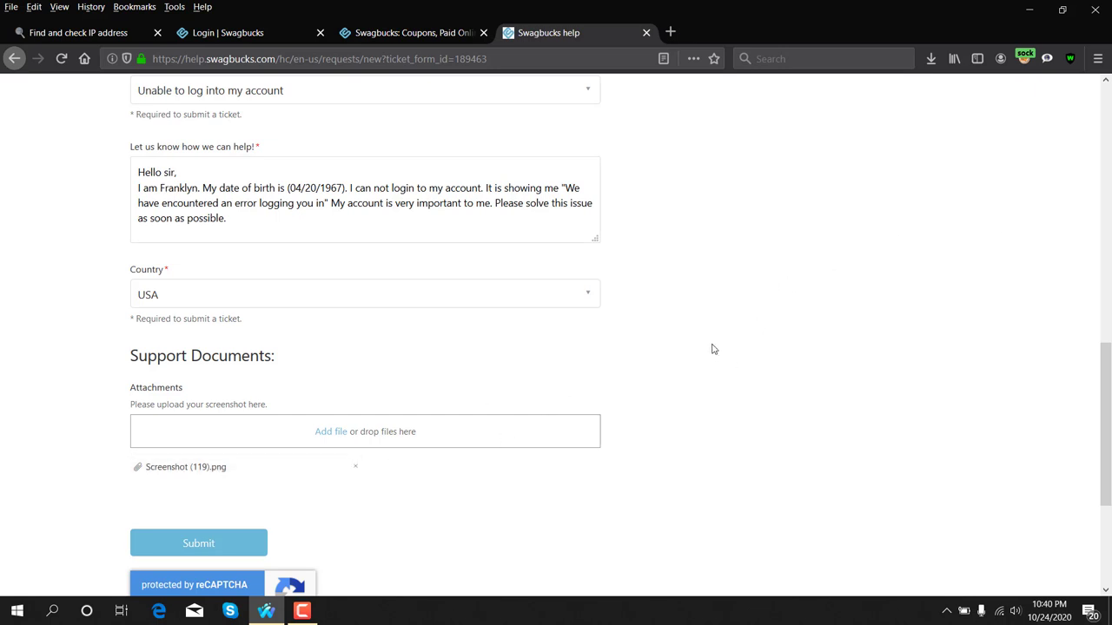
scroll(660, 377, up, 3)
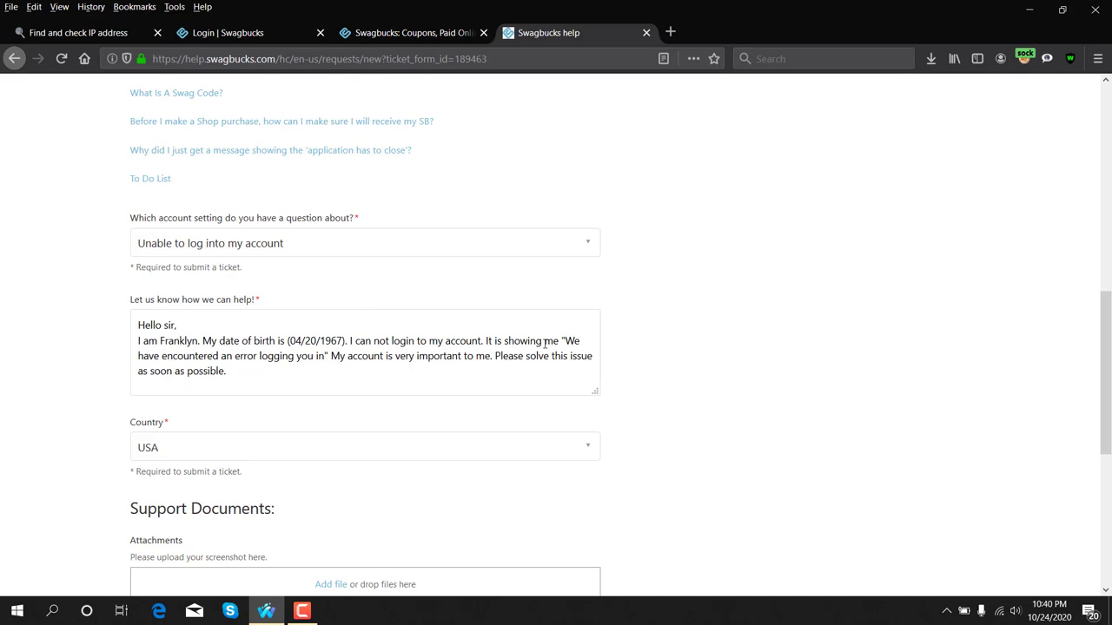
scroll(546, 348, down, 2)
scroll(546, 348, down, 4)
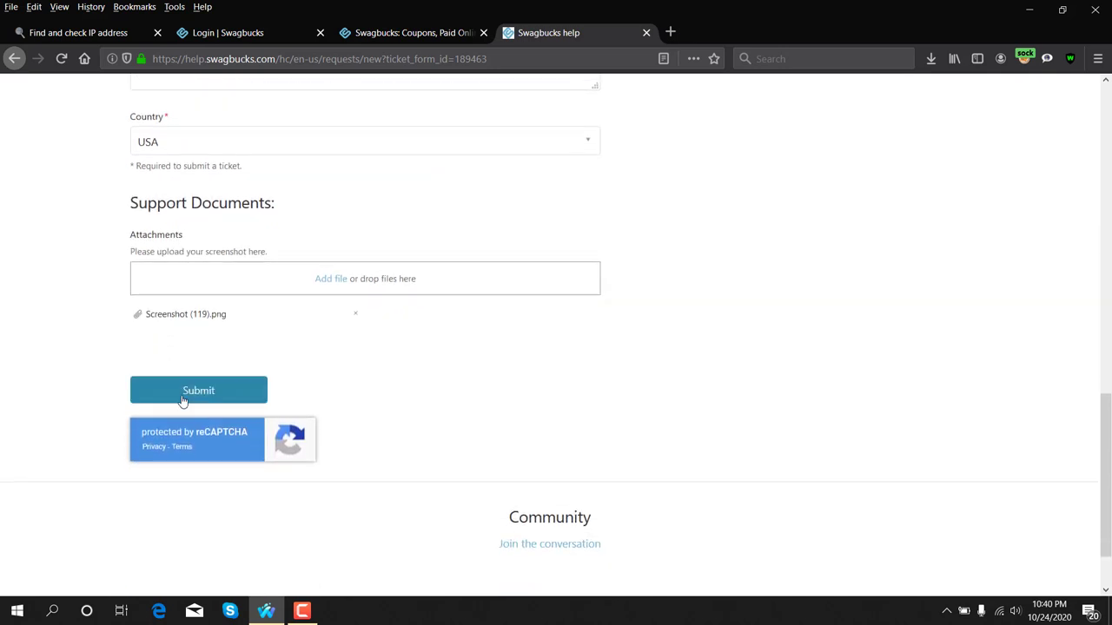